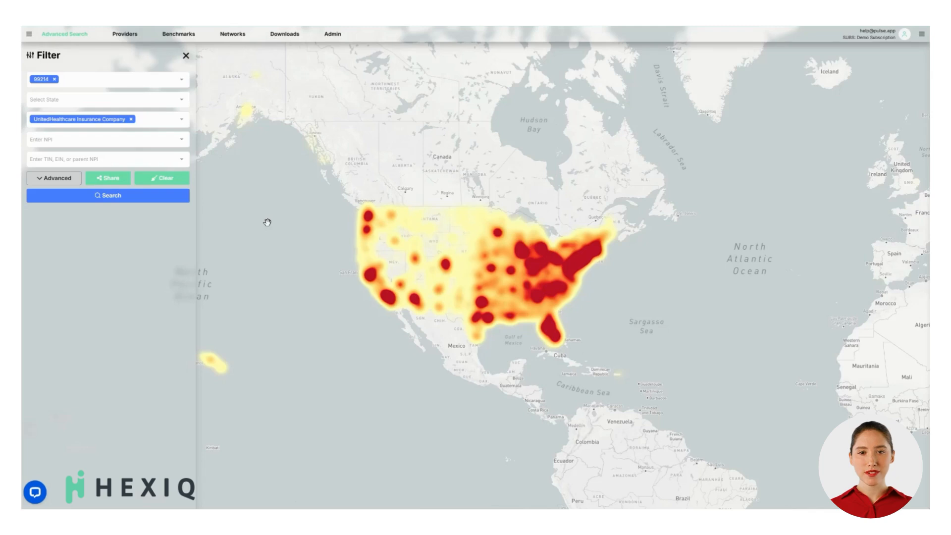
Open the rate benchmarks, clear the Alabama state filter, and replace the taxonomy with 282N - General Acute Care Hospital.
left_click(183, 35)
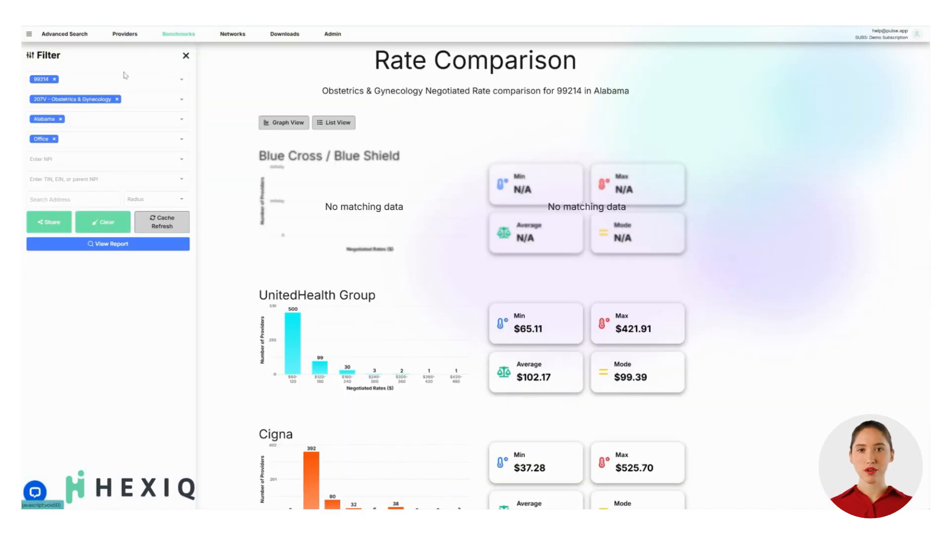
left_click(117, 99)
left_click(61, 119)
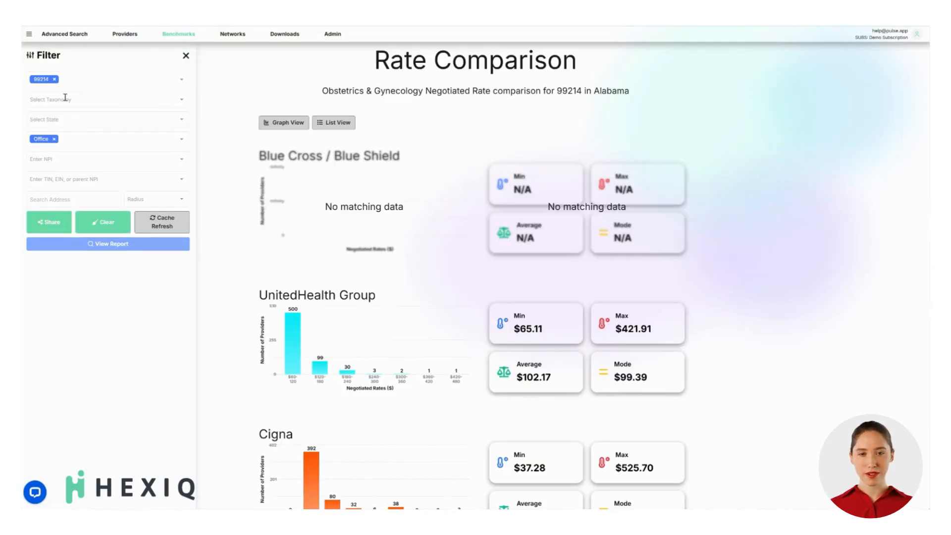
left_click(64, 100)
type("general ac")
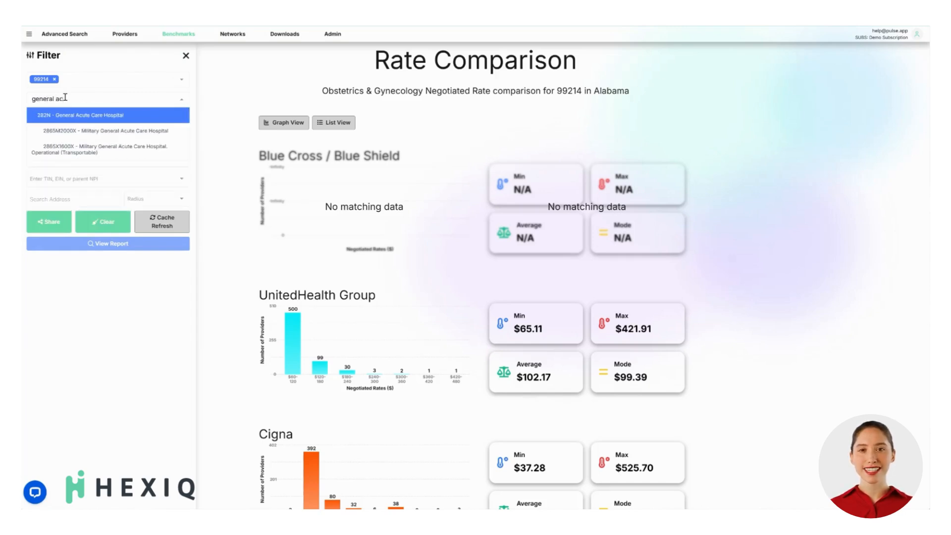
left_click(67, 116)
Set the state filter to Maine and generate the rate comparison report.
left_click(69, 121)
type("maine")
left_click(73, 137)
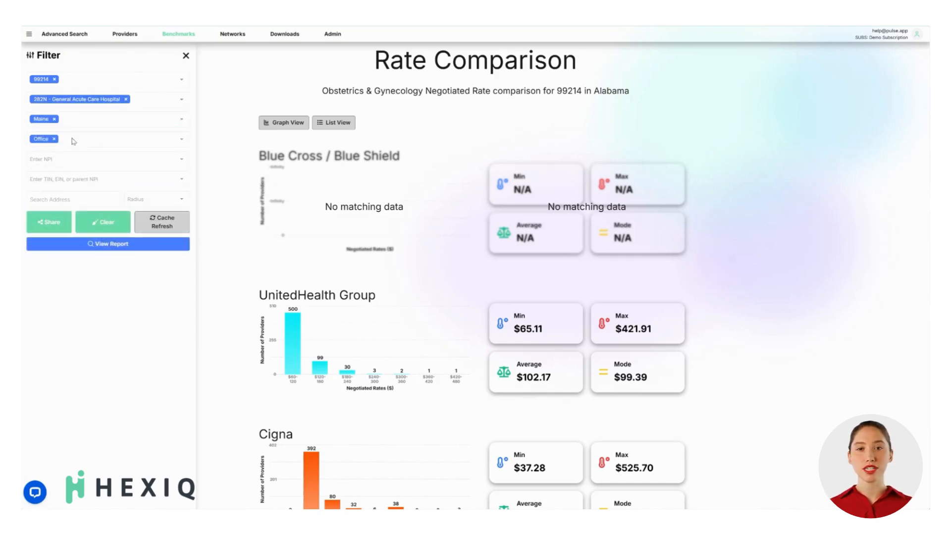
left_click(84, 245)
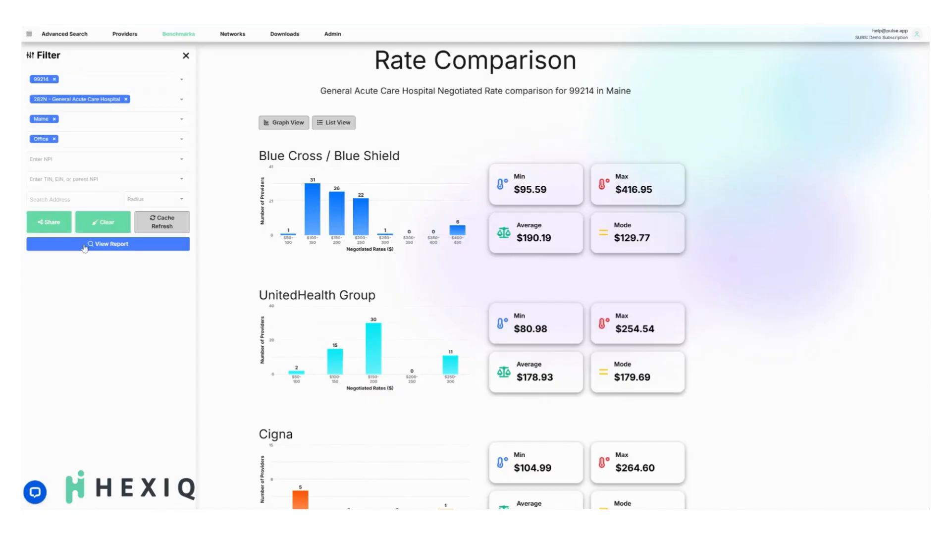
Add the hospital's NPI to the filter, regenerate the report, and review the payers' rate charts.
left_click(90, 159)
key("ctrl+v")
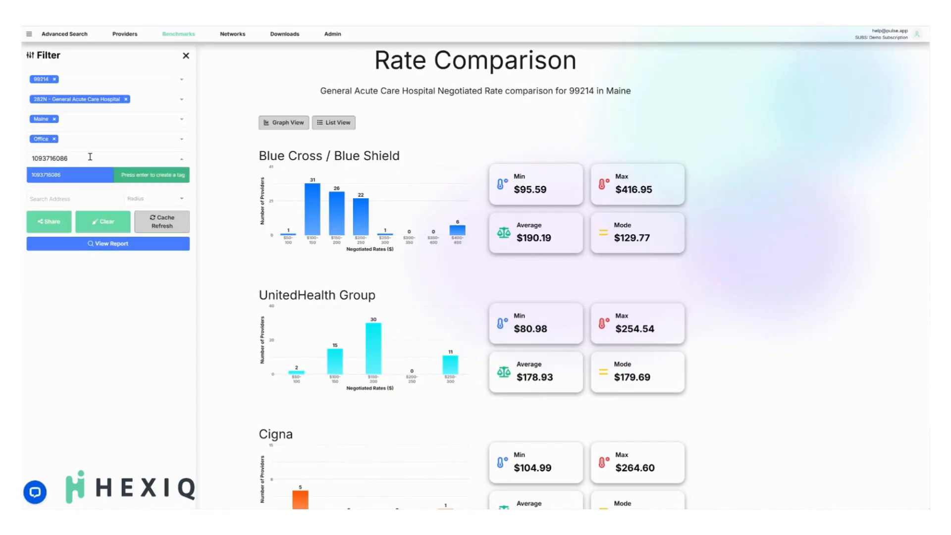
key("Return")
left_click(97, 245)
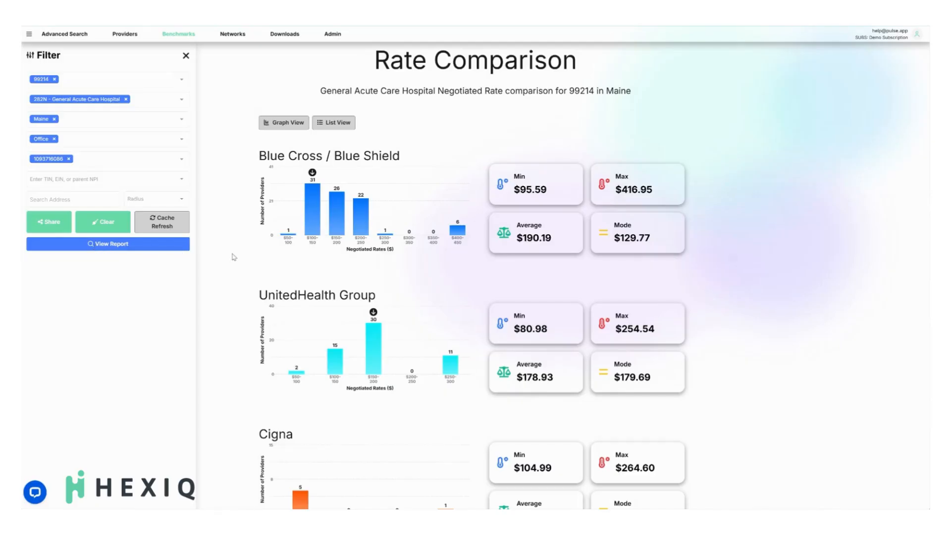
scroll(233, 256, "down", 4)
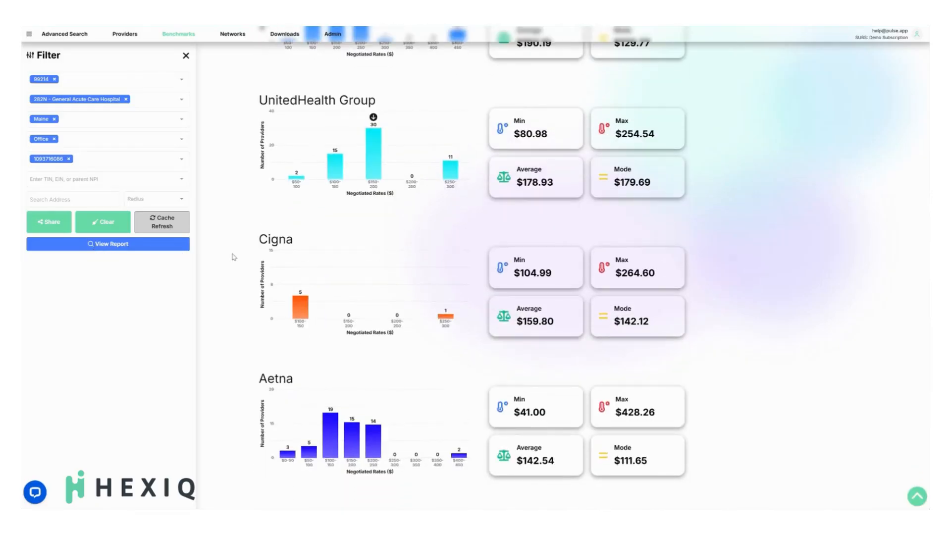
scroll(234, 257, "up", 4)
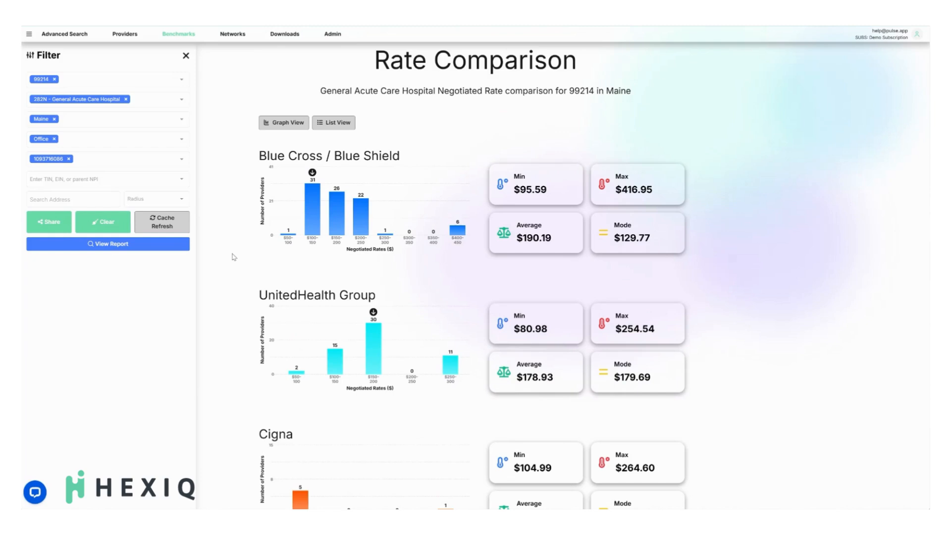
Show the rate comparison as a list, browse through to page 3, and download the rates as CSV.
left_click(344, 127)
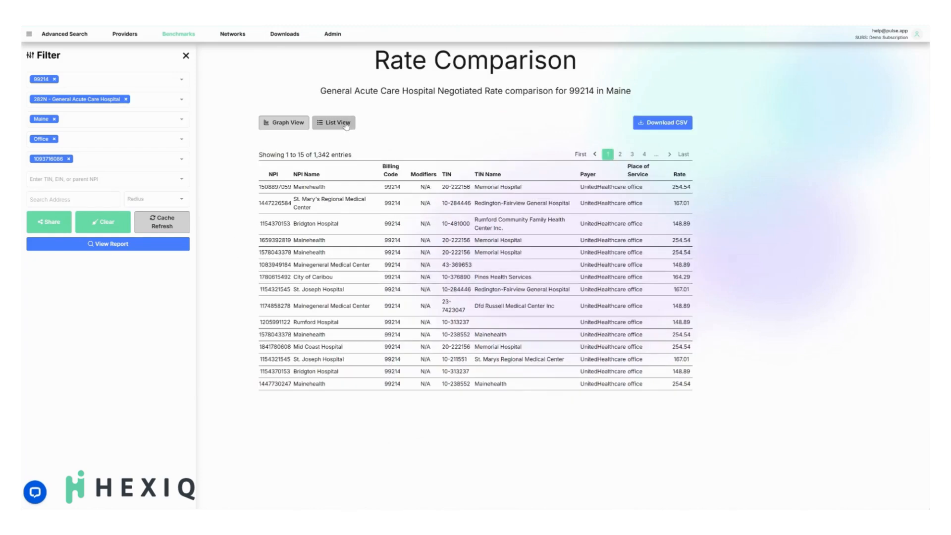
left_click(620, 155)
left_click(633, 155)
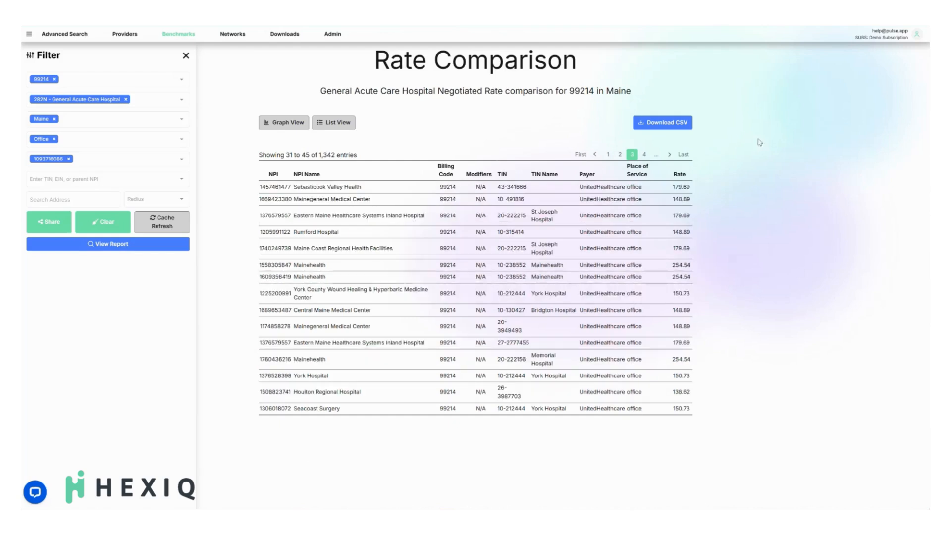
left_click(677, 124)
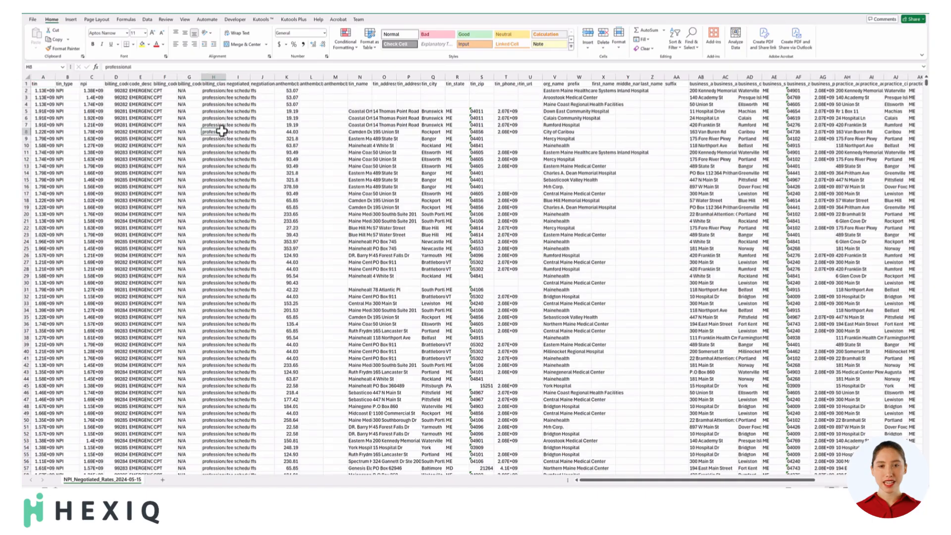
In Excel, insert a PivotTable on a new worksheet from all data in the NPI_Negotiated_Rates_2024-05-15 sheet.
key("ctrl+a")
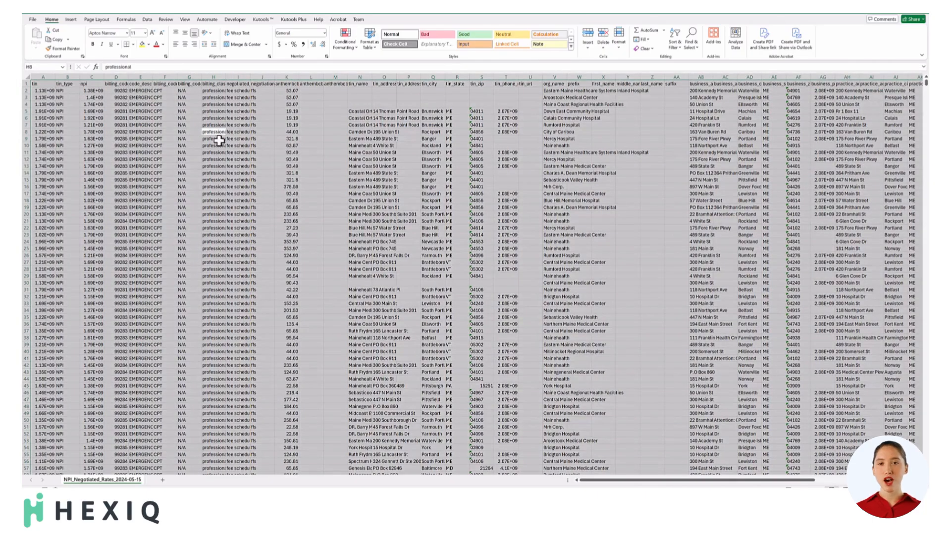
left_click(71, 19)
left_click(38, 36)
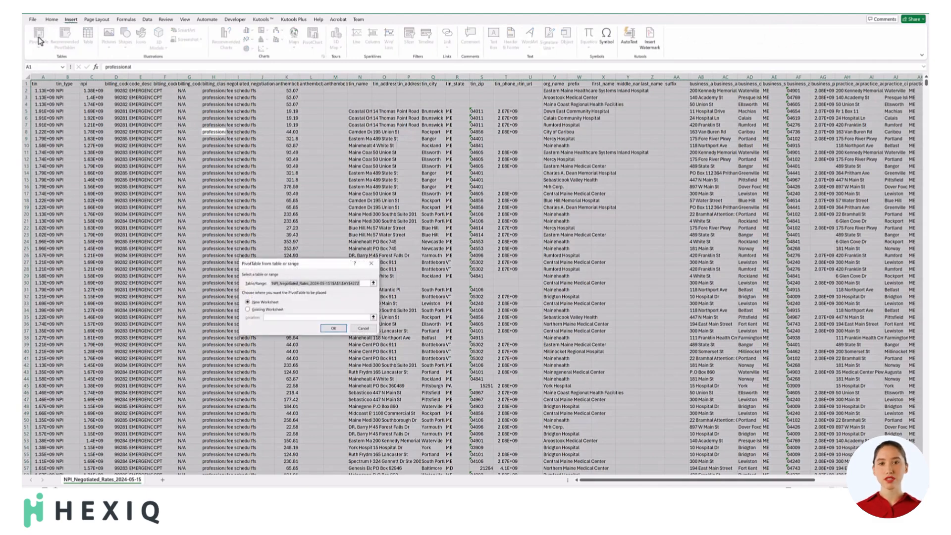
left_click(334, 329)
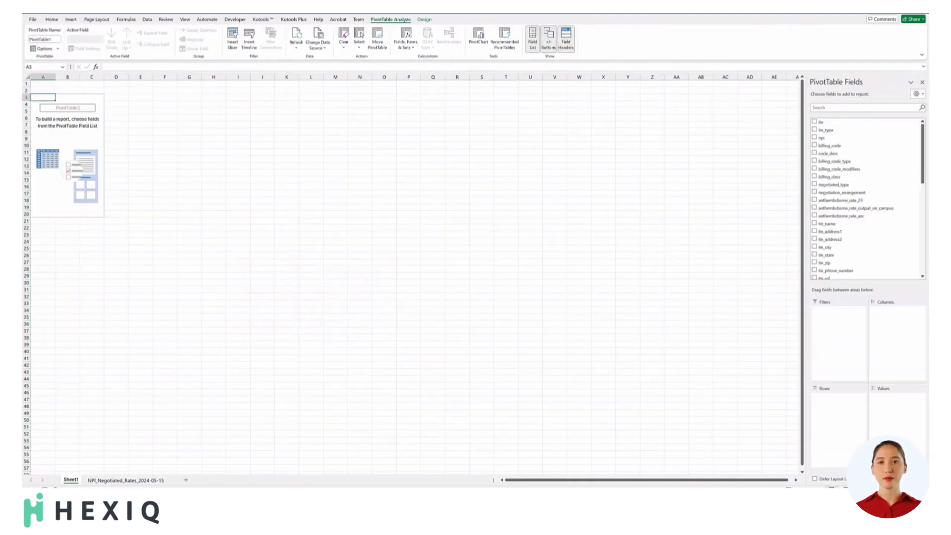
Rename the new PivotTable worksheet as Summary View.
double_click(73, 480)
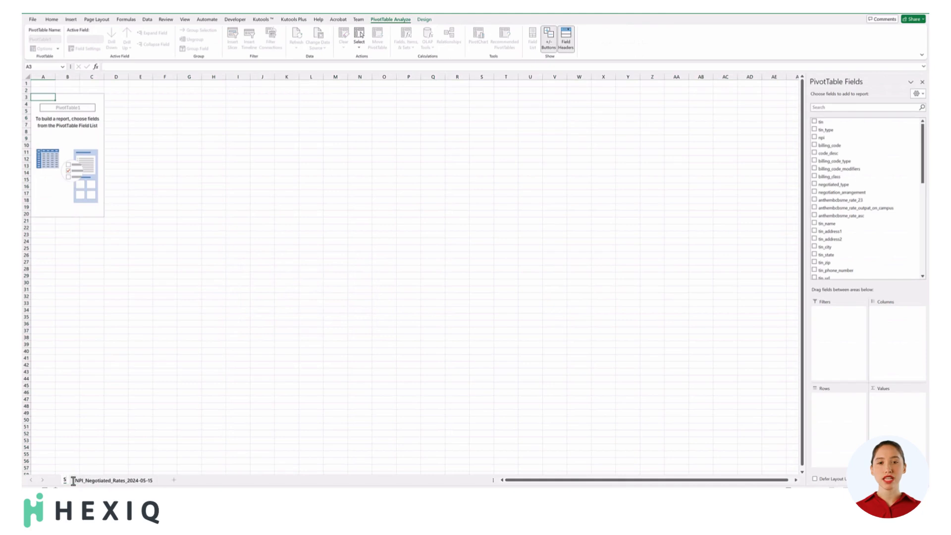
type("Summary View")
key("Return")
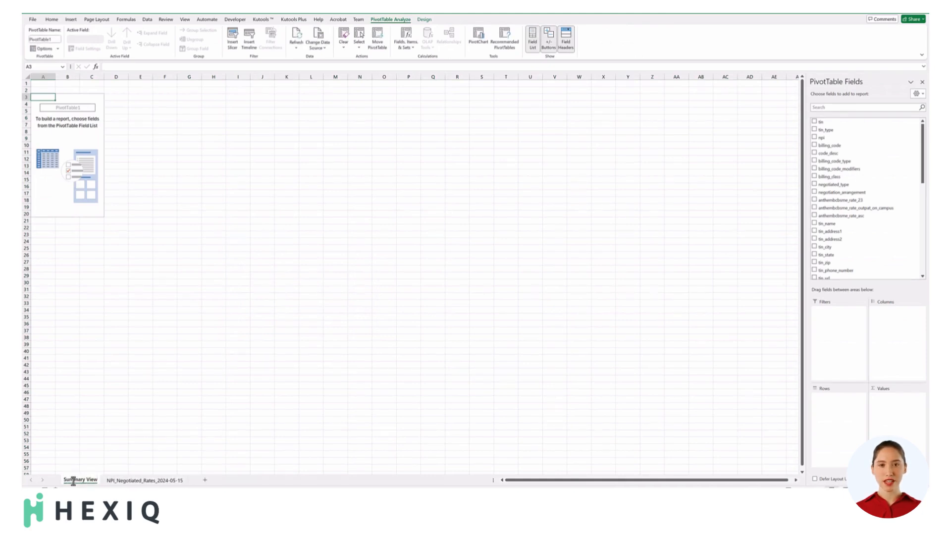
Add npi to the PivotTable values as a count, formatted as a number with 0 decimal places and a thousands separator.
left_click_drag(838, 137, 887, 411)
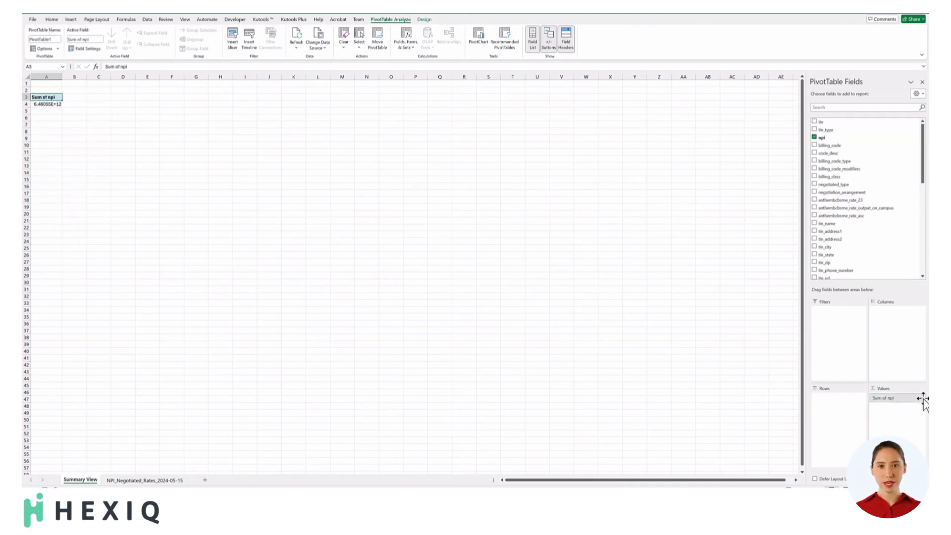
left_click(921, 398)
left_click(887, 485)
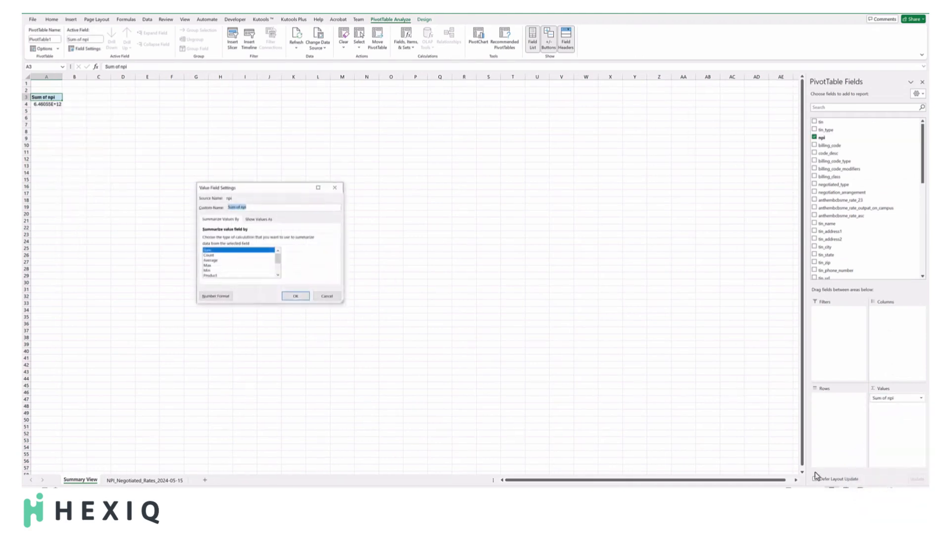
left_click(214, 297)
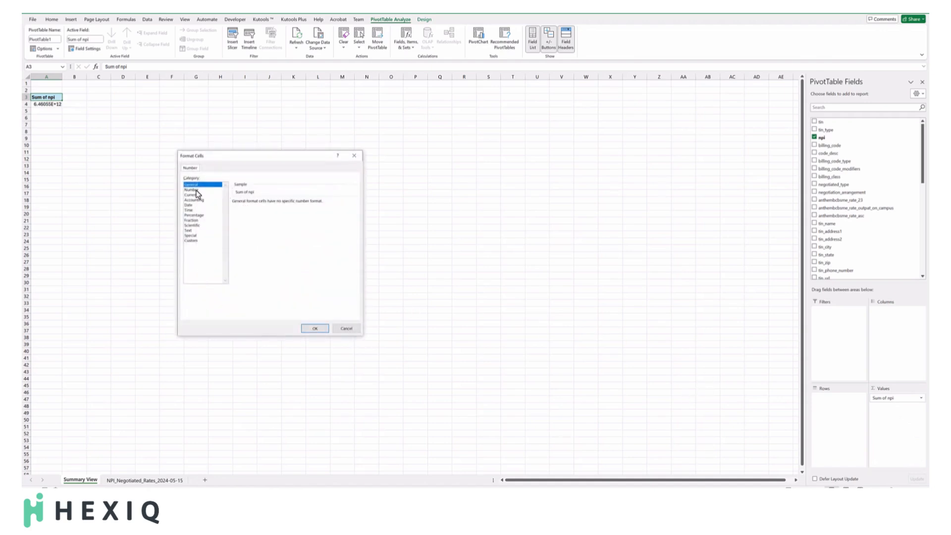
left_click(198, 191)
double_click(262, 202)
type("0")
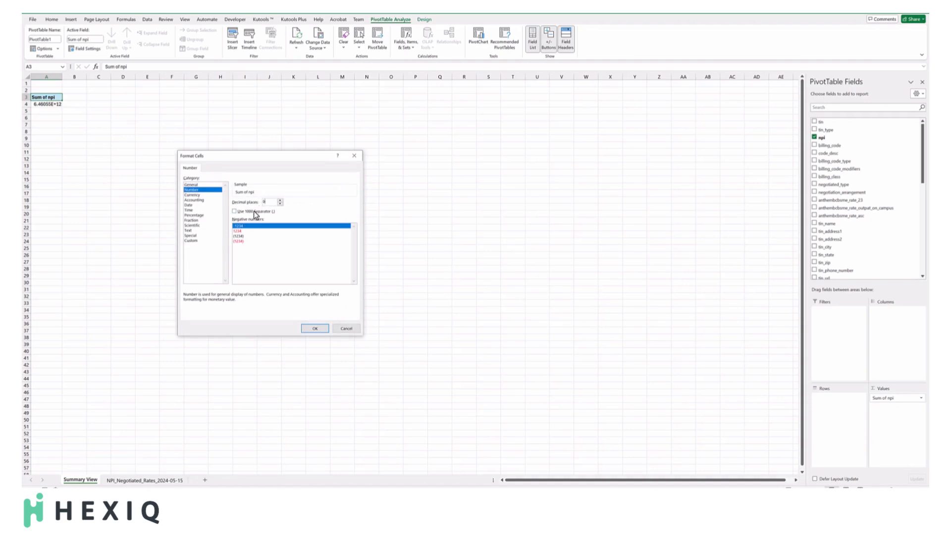
left_click(311, 329)
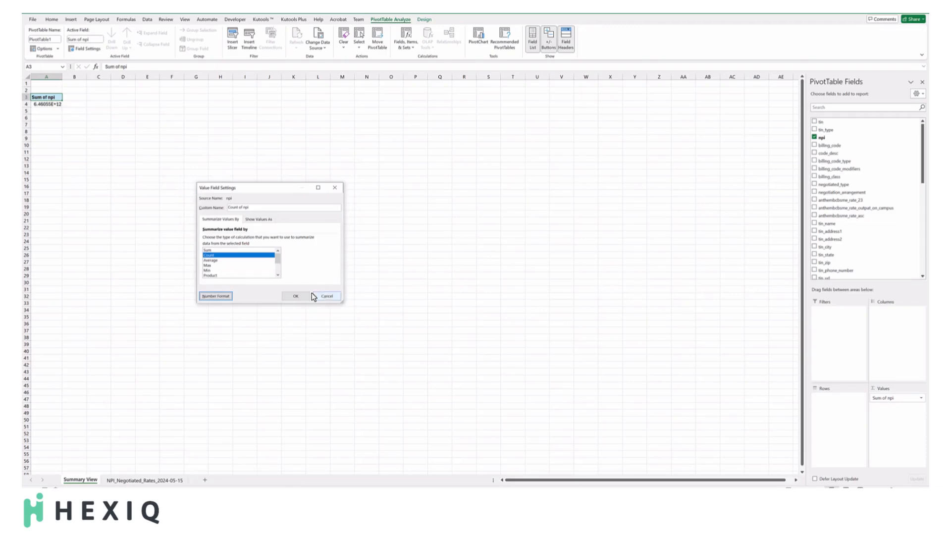
left_click(295, 296)
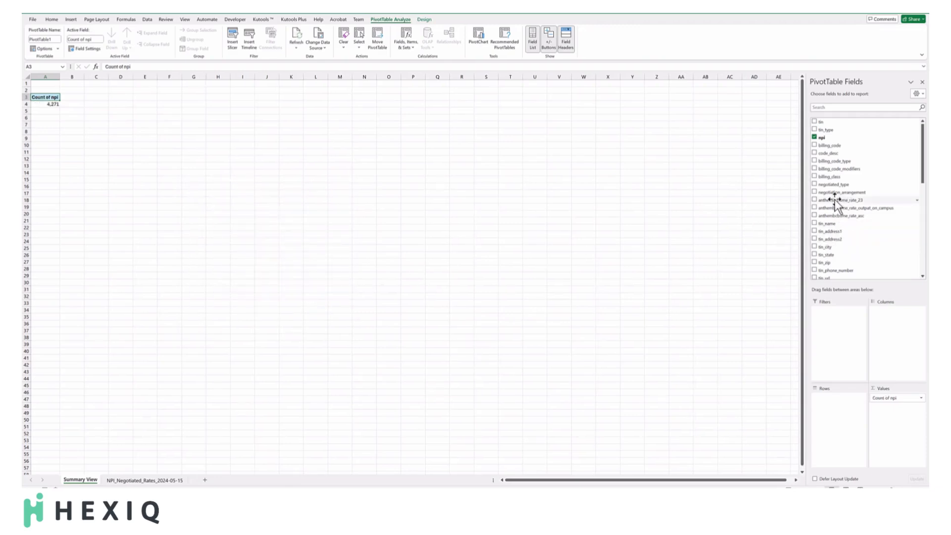
Add anthembcbsme_rate_23 to the PivotTable rows and group the rates starting at 10 in intervals of 10.
left_click_drag(836, 200, 834, 403)
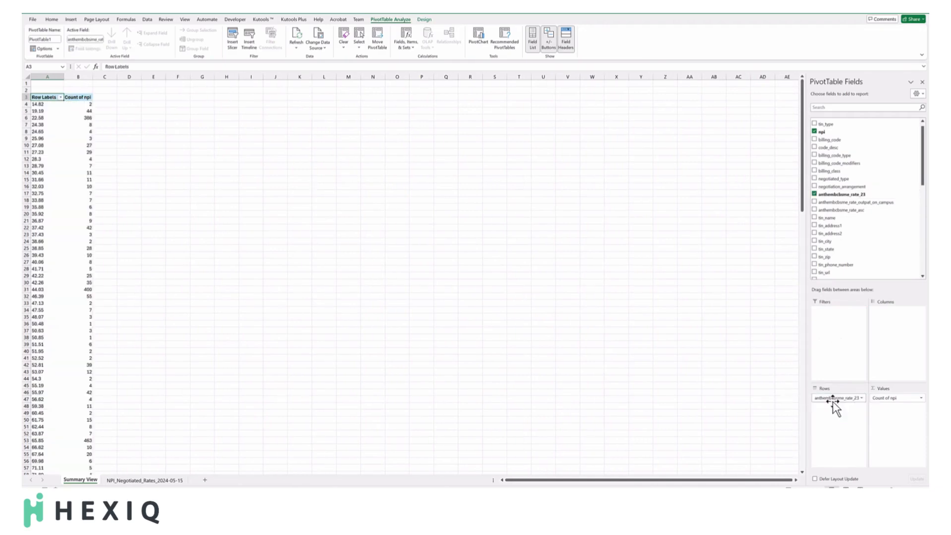
left_click(35, 113)
right_click(39, 113)
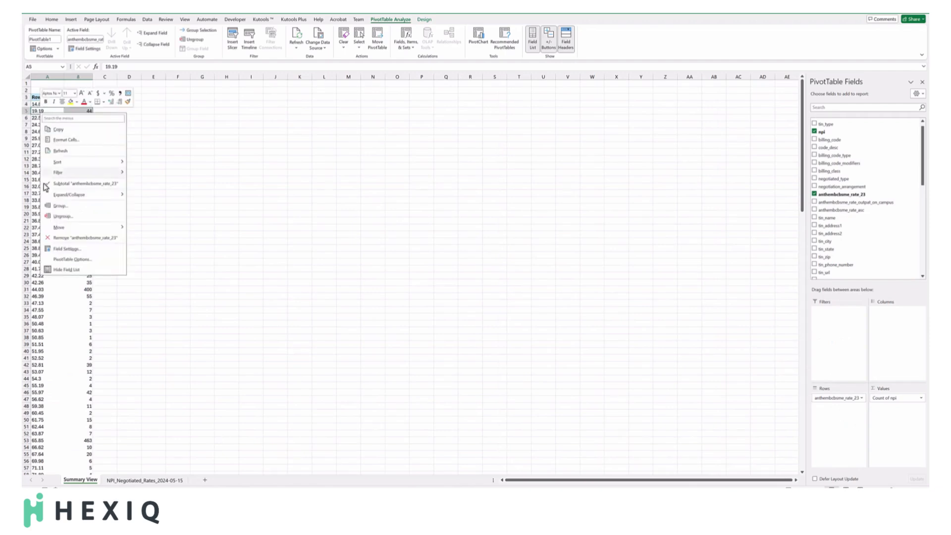
left_click(59, 208)
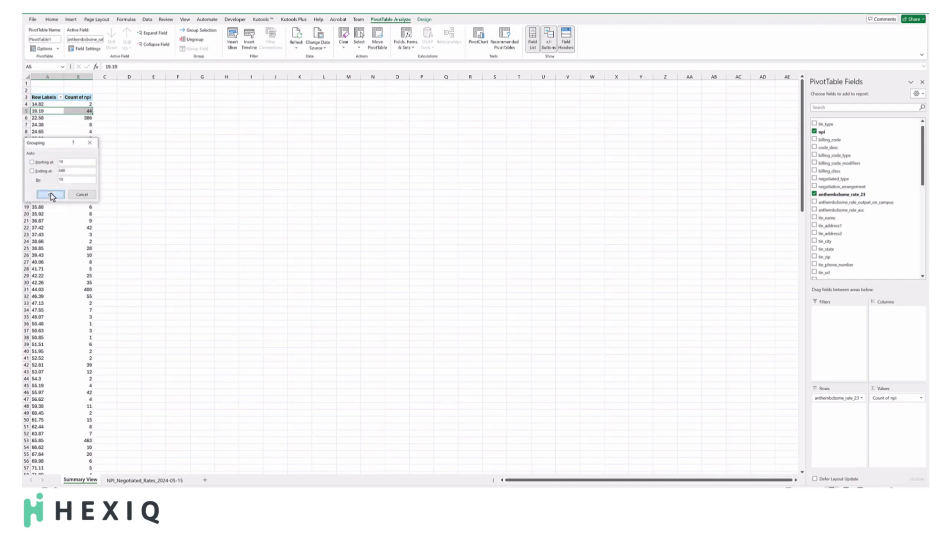
left_click(50, 194)
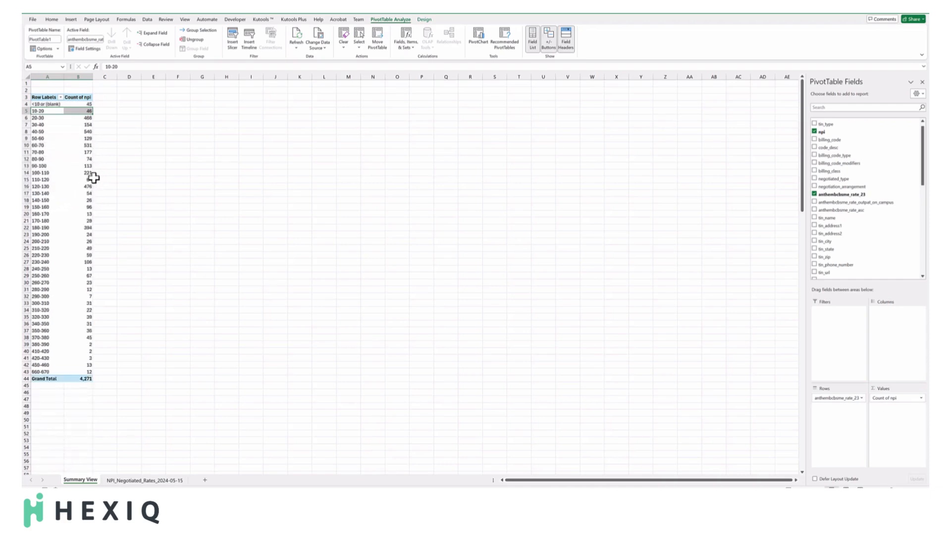
Insert PivotTable slicers for billing_code, code_desc and billing_code_modifiers.
left_click(234, 38)
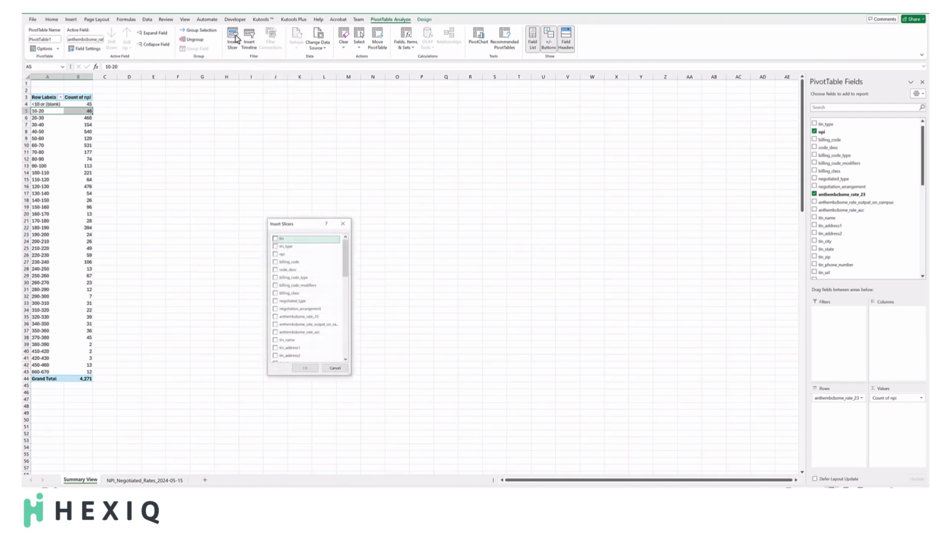
left_click(275, 262)
left_click(275, 270)
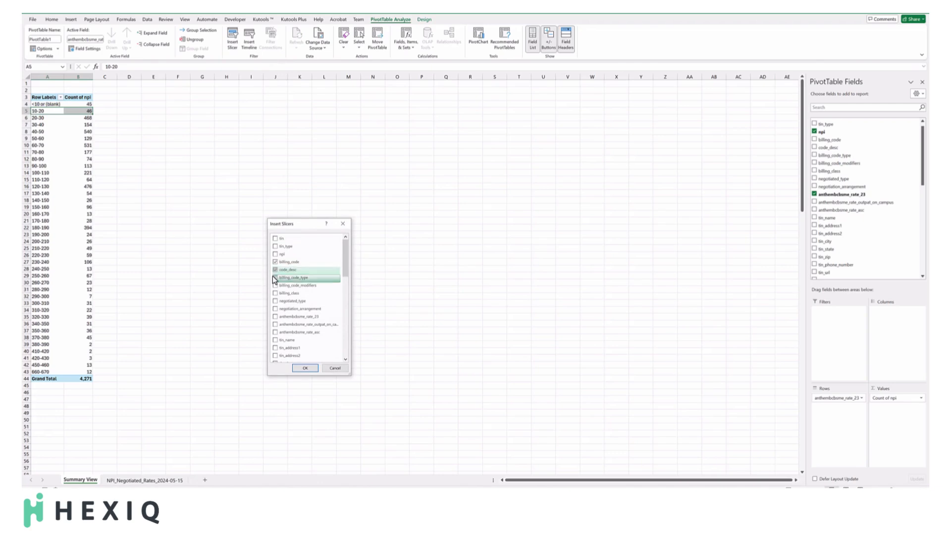
left_click(275, 286)
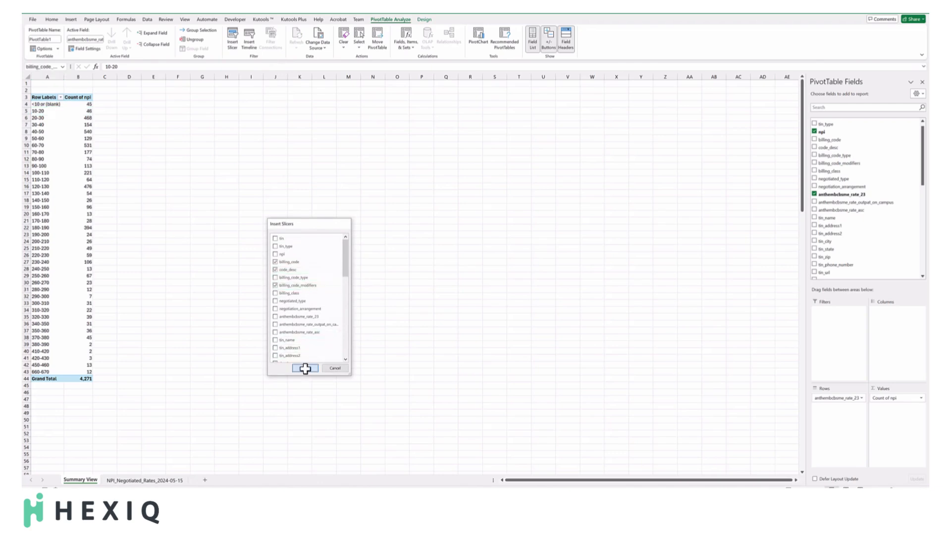
left_click(304, 369)
Line up the three slicers in a row beside the PivotTable and filter the data to billing code 99285.
left_click_drag(397, 215, 131, 101)
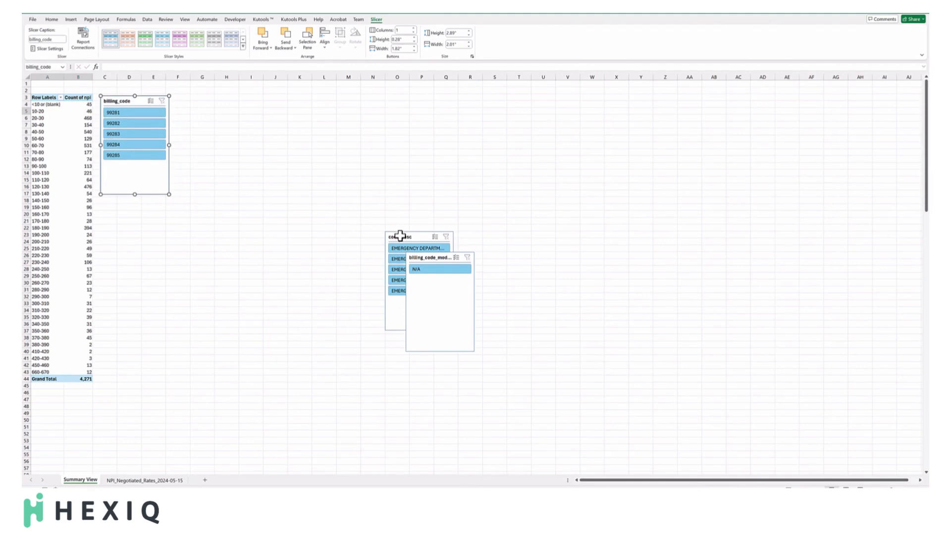
left_click_drag(424, 258, 191, 102)
left_click_drag(402, 237, 266, 99)
left_click(111, 155)
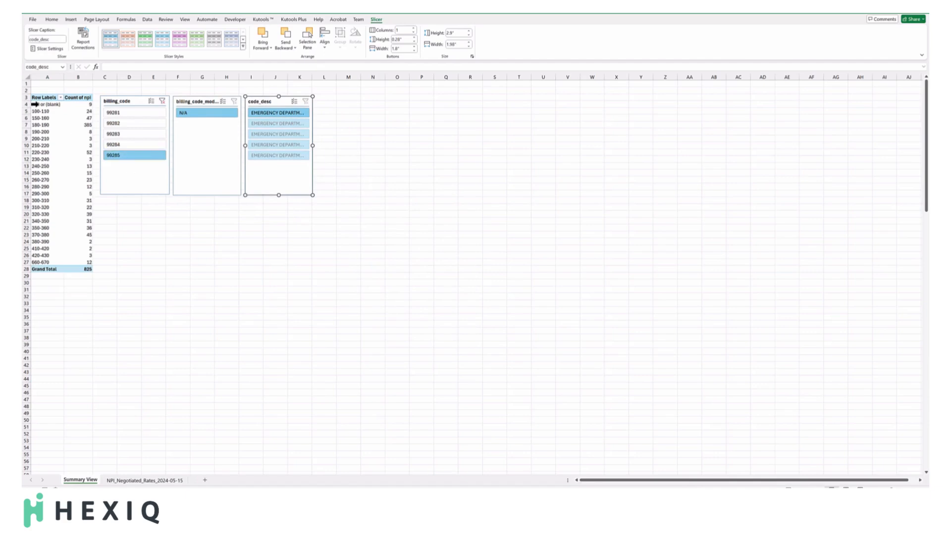
Insert a 2-D stacked column PivotChart from the grouped rates and npi counts in A4:B27.
left_click_drag(35, 104, 45, 261)
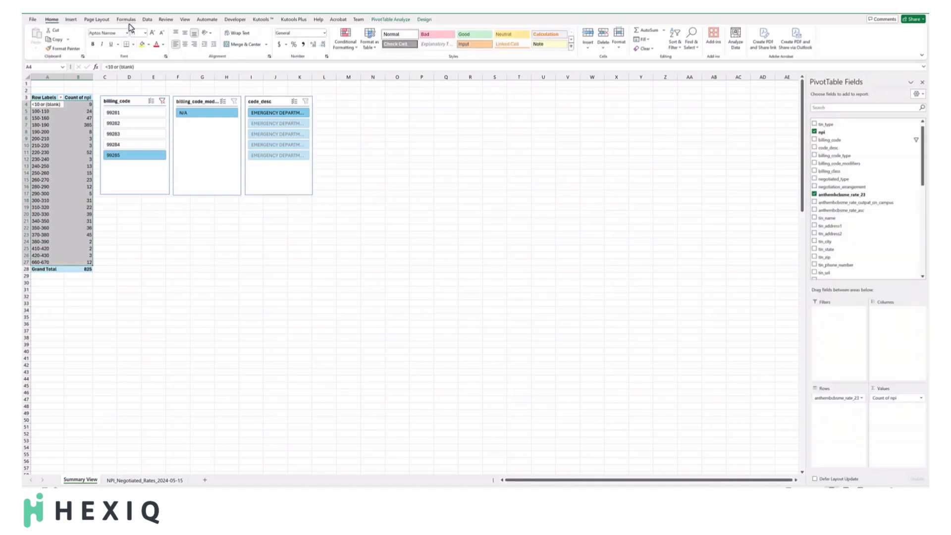
left_click(71, 20)
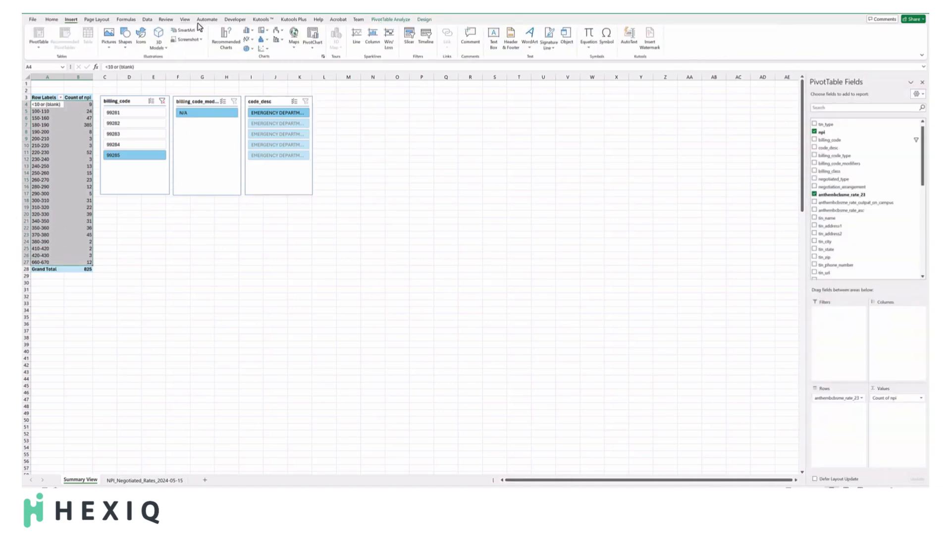
left_click(249, 33)
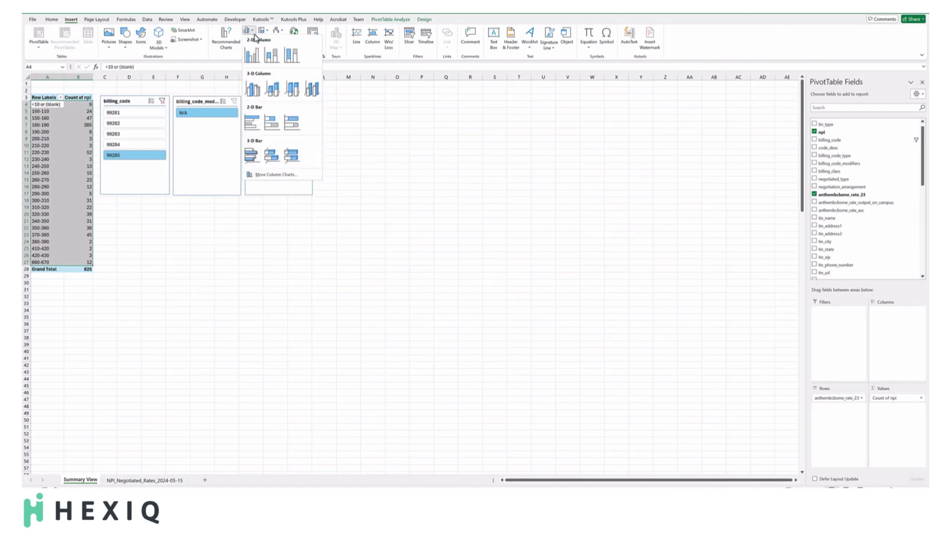
left_click(268, 58)
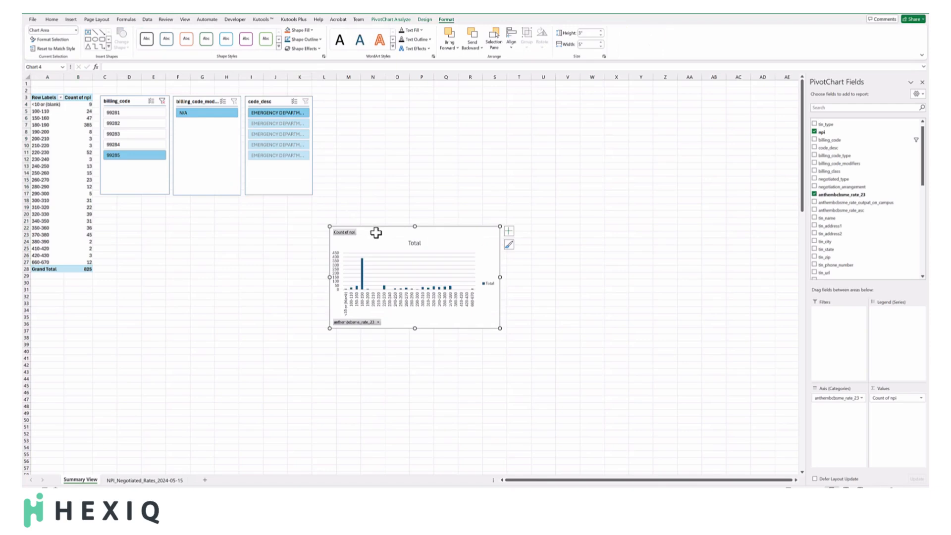
Move the PivotChart directly below the slicers and enlarge it to about 6.23 inches wide and 4.12 inches high.
left_click_drag(374, 232, 145, 205)
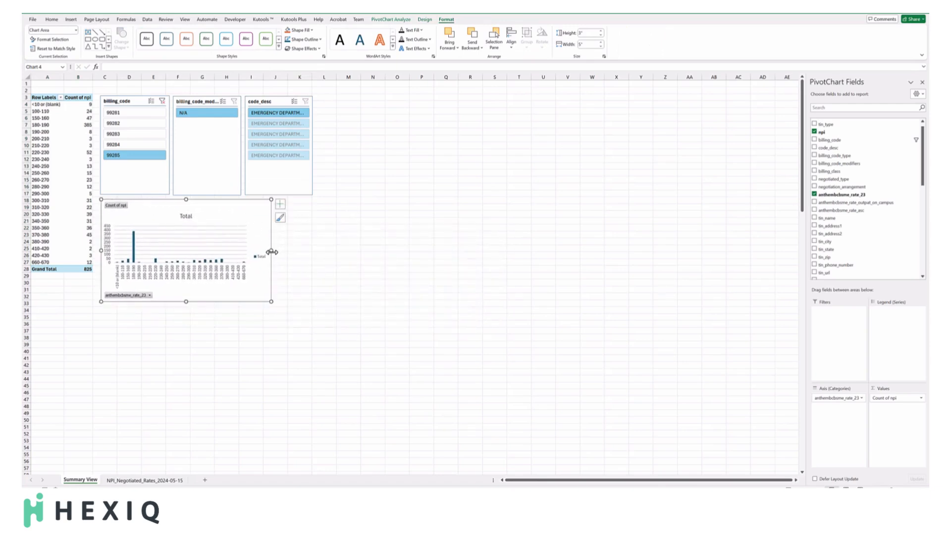
left_click_drag(271, 252, 314, 251)
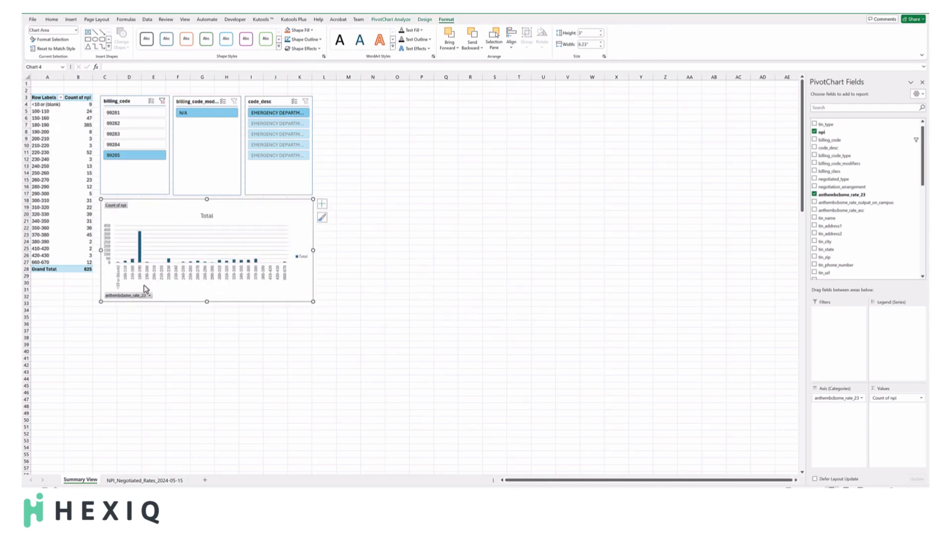
left_click_drag(207, 301, 206, 340)
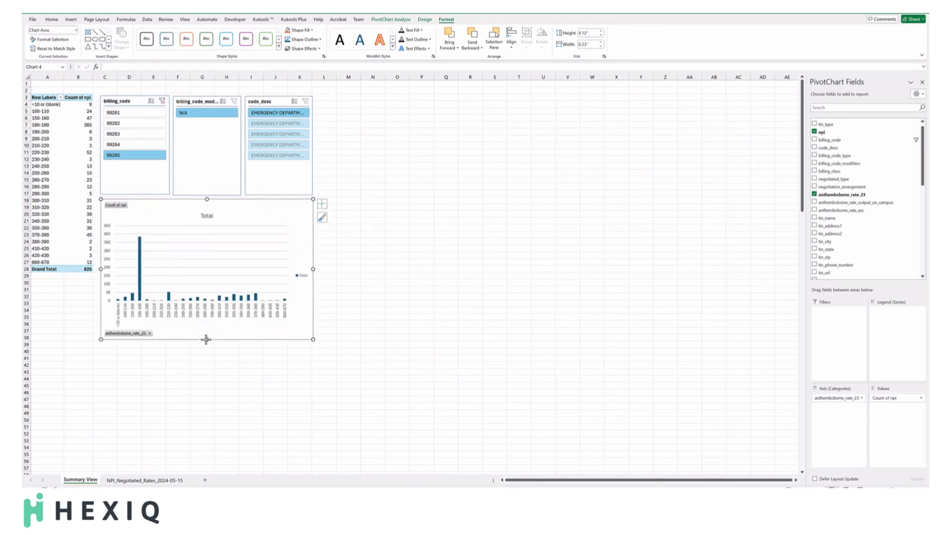
Change the chart title to "Rate Distribution for General Acute Care Hospitals Anthem Blue Cross Blue Shield Maine".
double_click(208, 217)
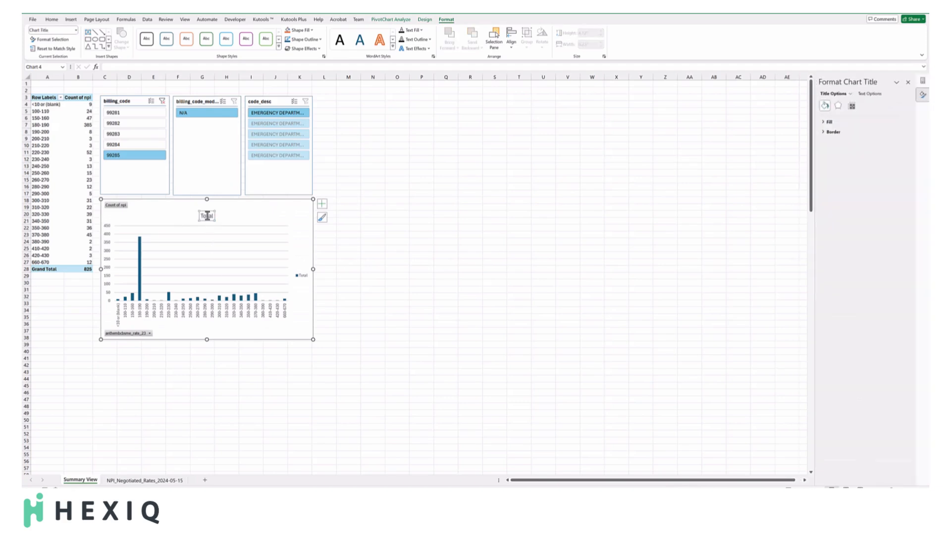
double_click(207, 217)
type("Rate Distribution")
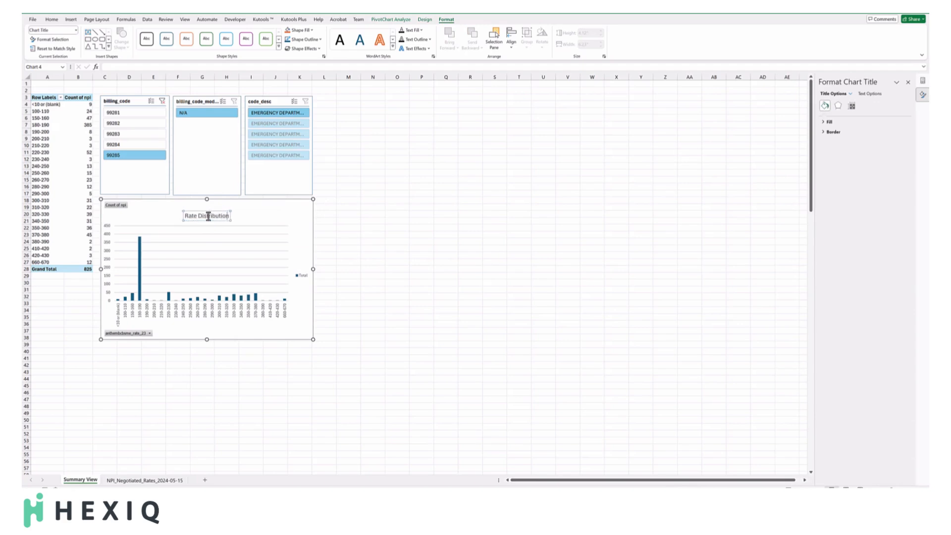
type(" for General Acute")
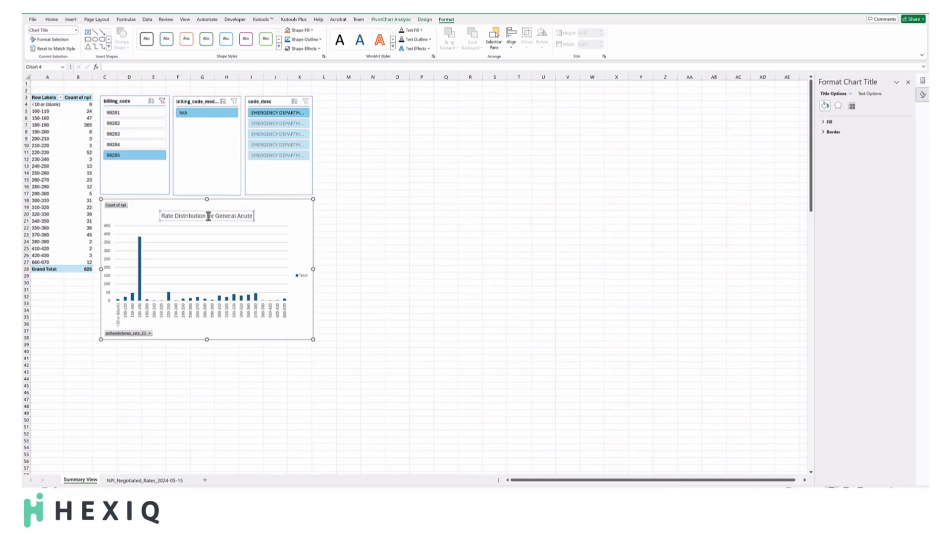
type(" Care Hospitals")
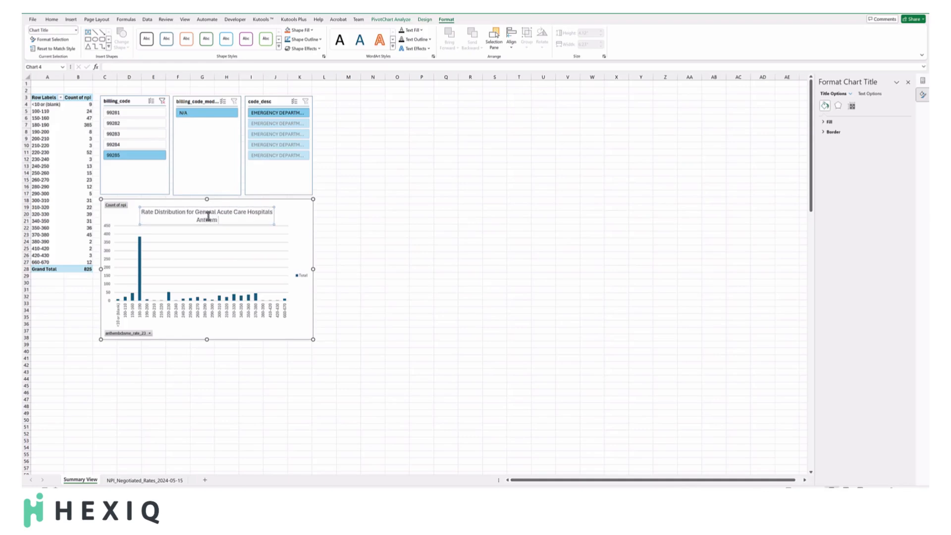
type(" Anthem Blue Cross Blue Shield Maine")
left_click(351, 229)
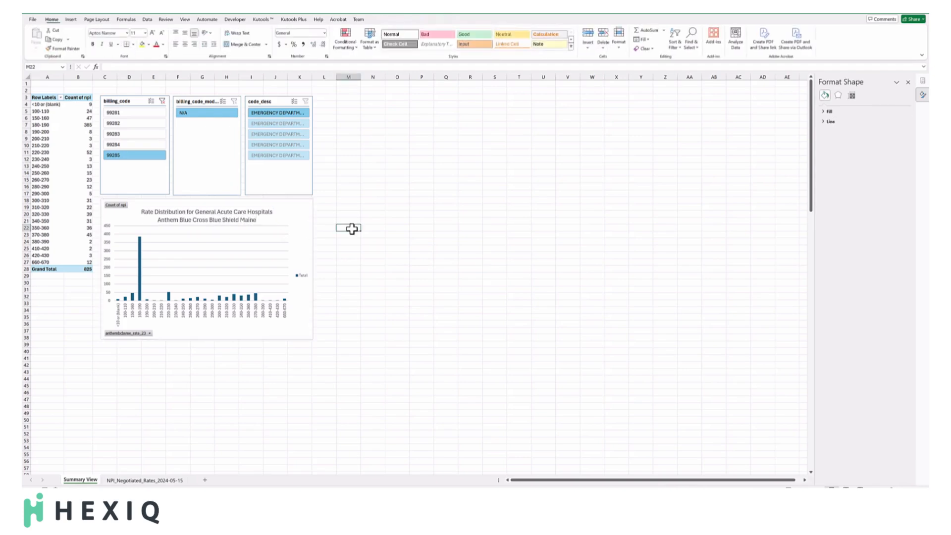
Filter by each billing code from 99281 to 99285 in turn to examine how the rate distribution changes.
left_click(39, 283)
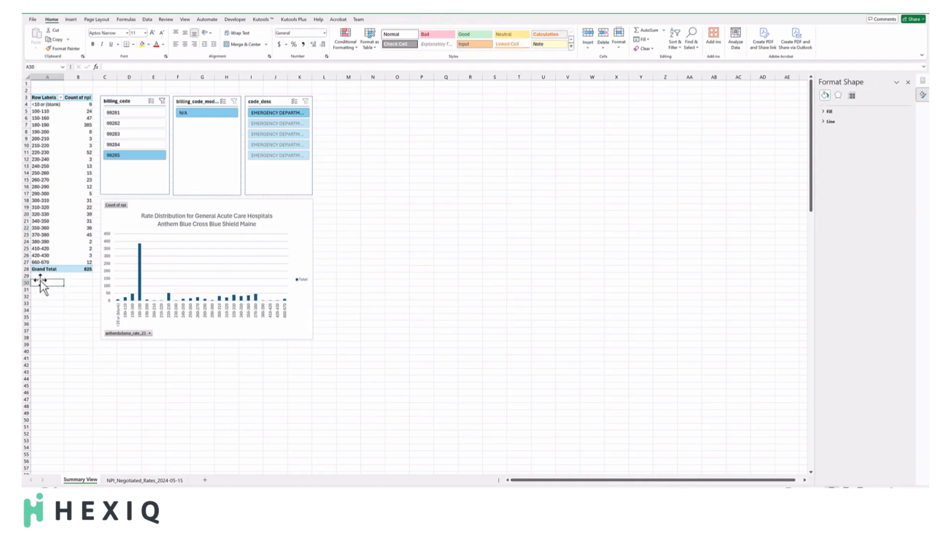
left_click(128, 113)
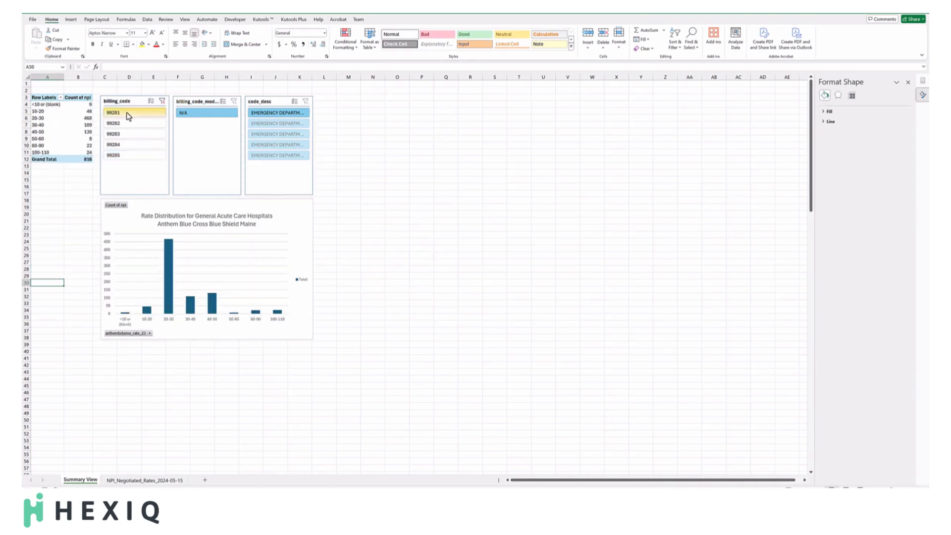
left_click(128, 123)
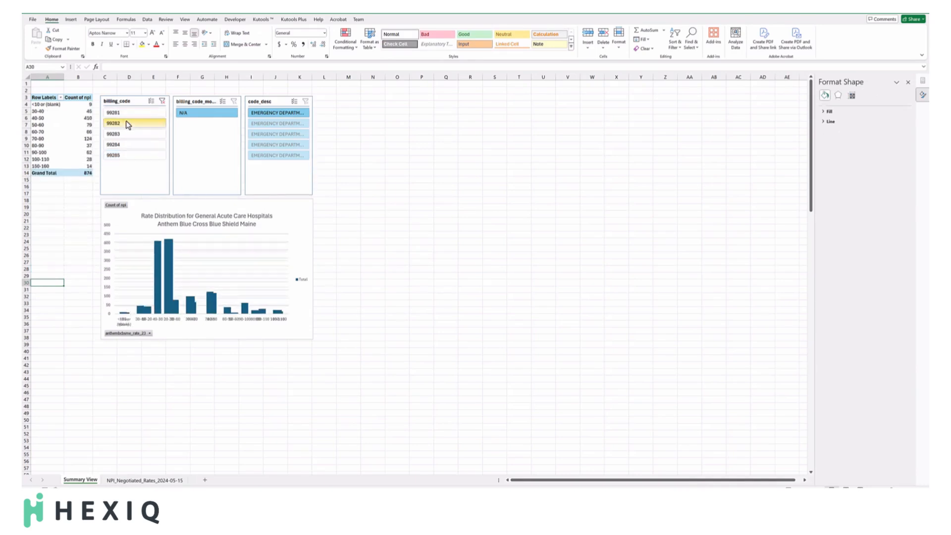
left_click(127, 135)
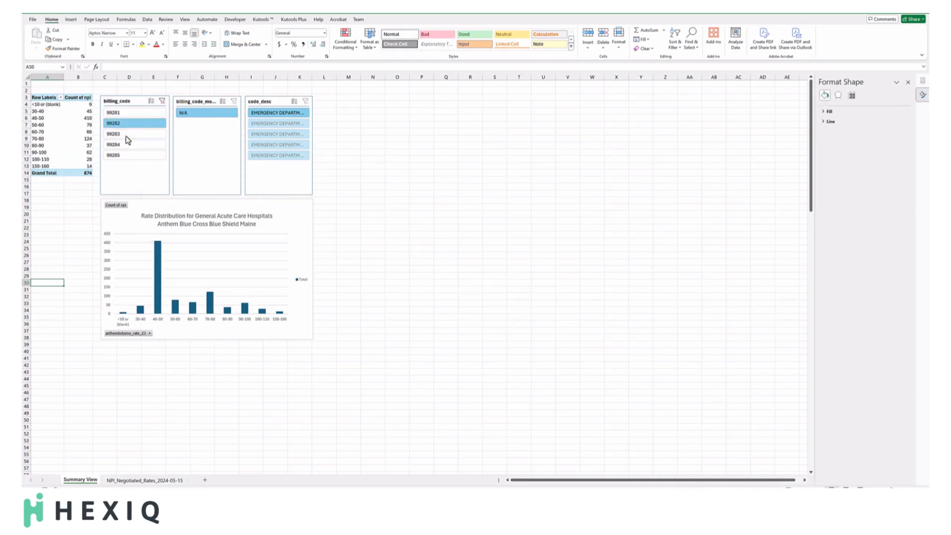
left_click(123, 143)
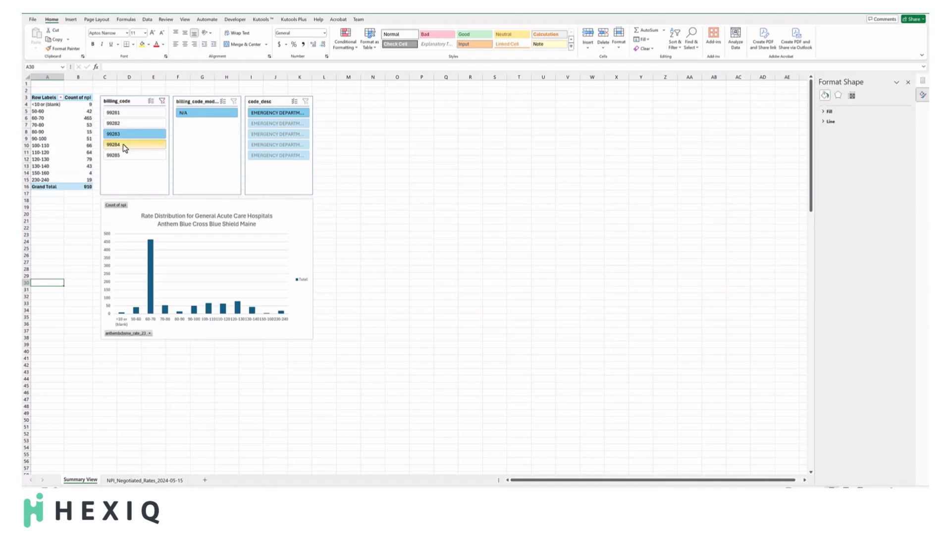
left_click(121, 155)
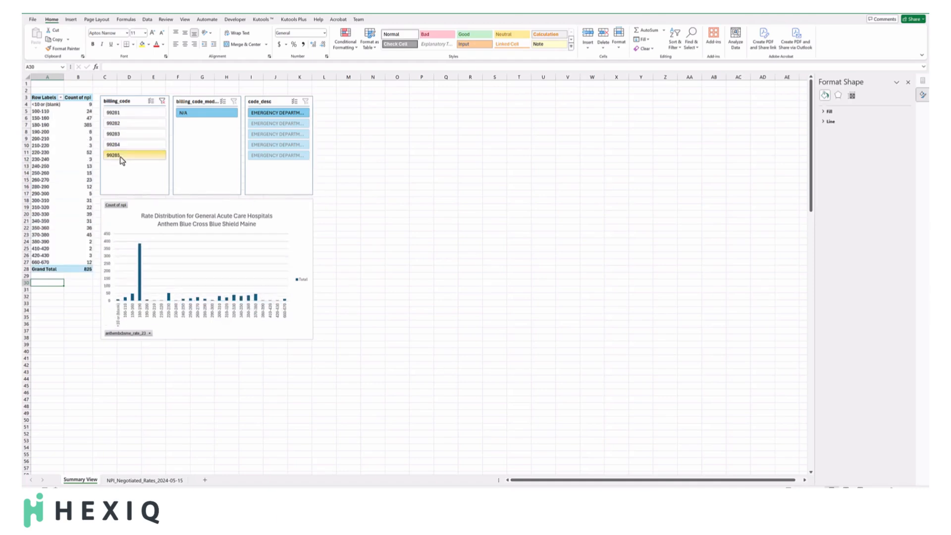
Widen the code_desc slicer until its full descriptions fit, and extend the chart to the slicer's outer edge.
left_click(313, 138)
left_click_drag(314, 145, 393, 145)
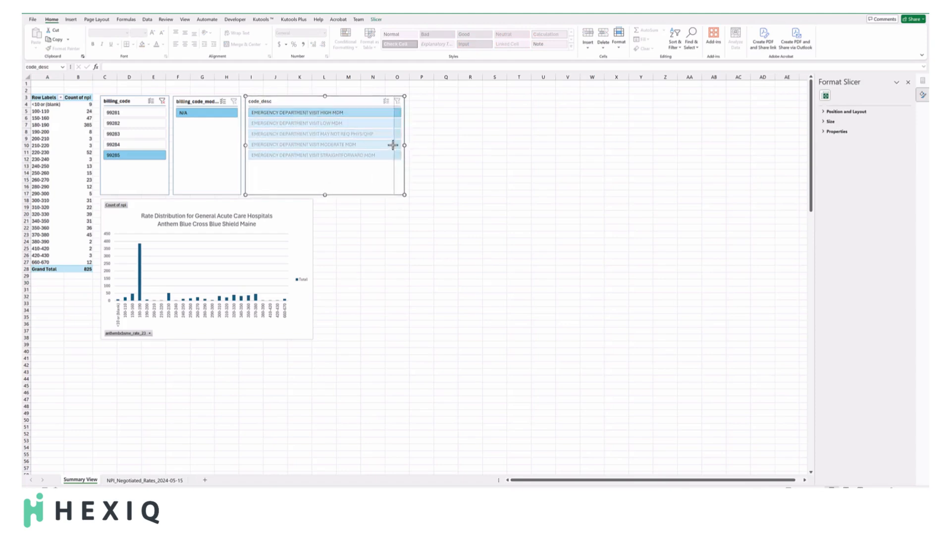
left_click(297, 246)
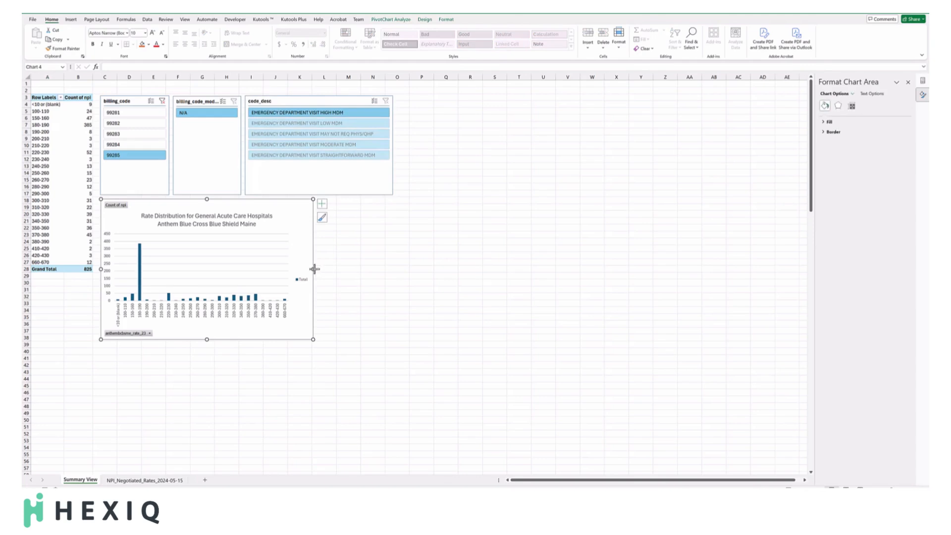
left_click_drag(314, 269, 393, 270)
left_click(441, 276)
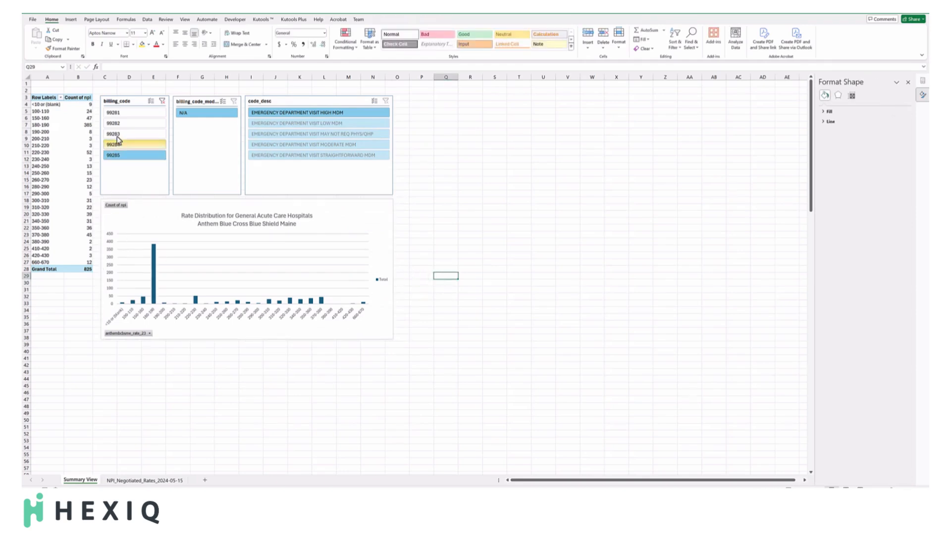
Step through billing codes 99281 to 99285 again, comparing each code's full description with its chart.
left_click(122, 113)
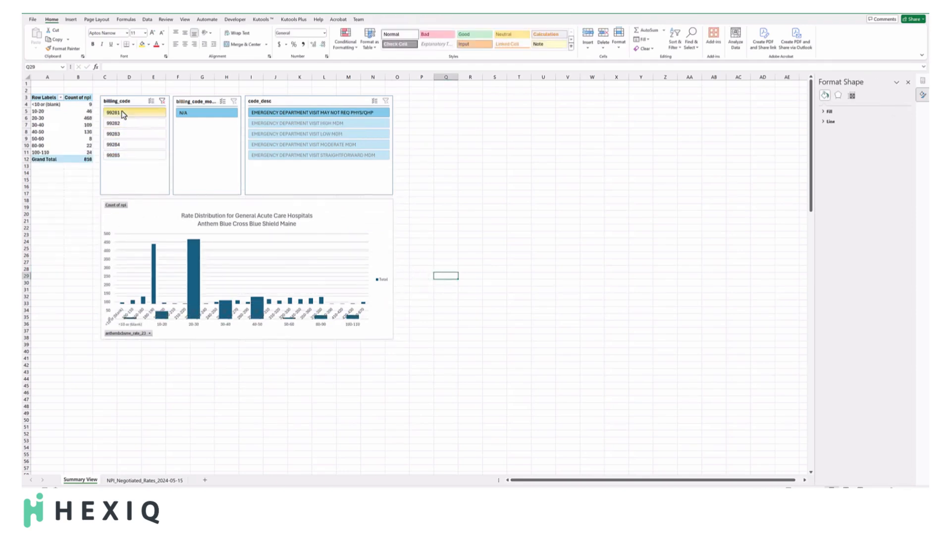
left_click(120, 124)
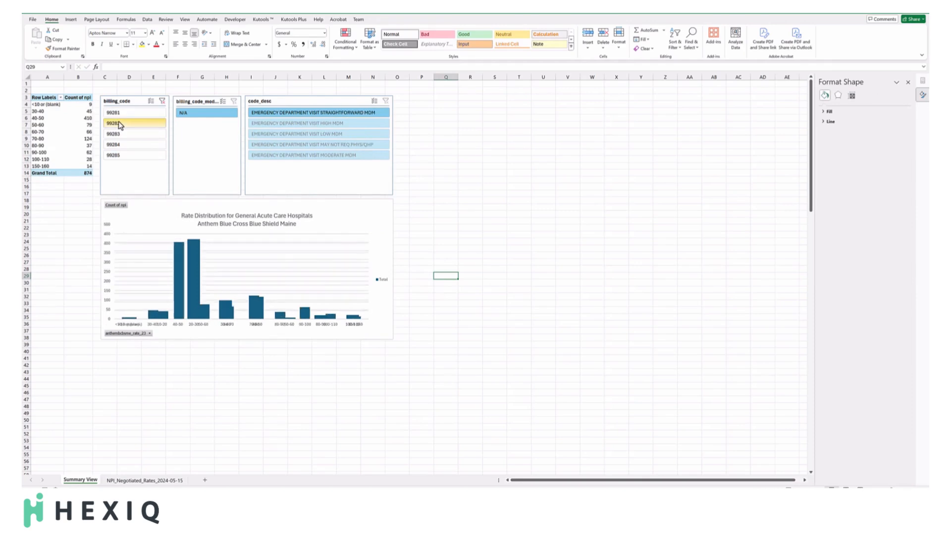
left_click(116, 136)
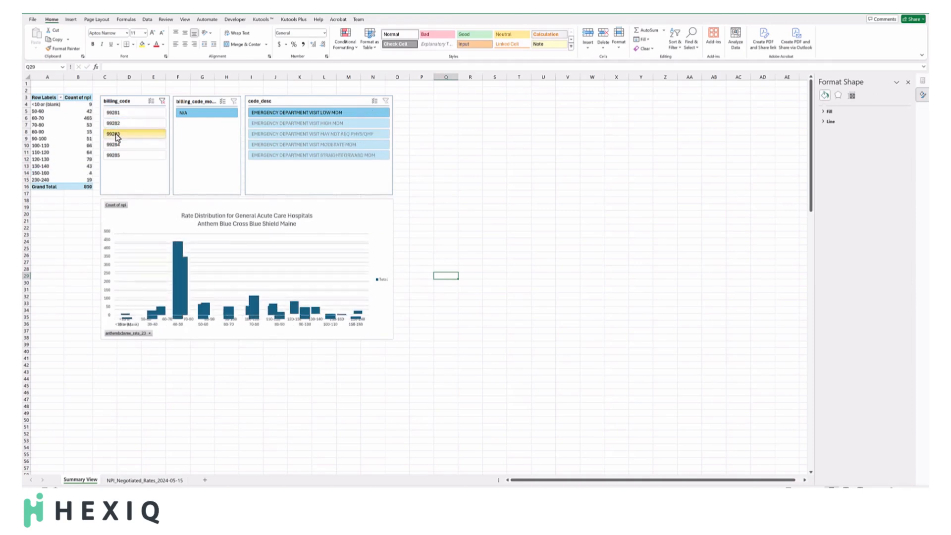
left_click(114, 144)
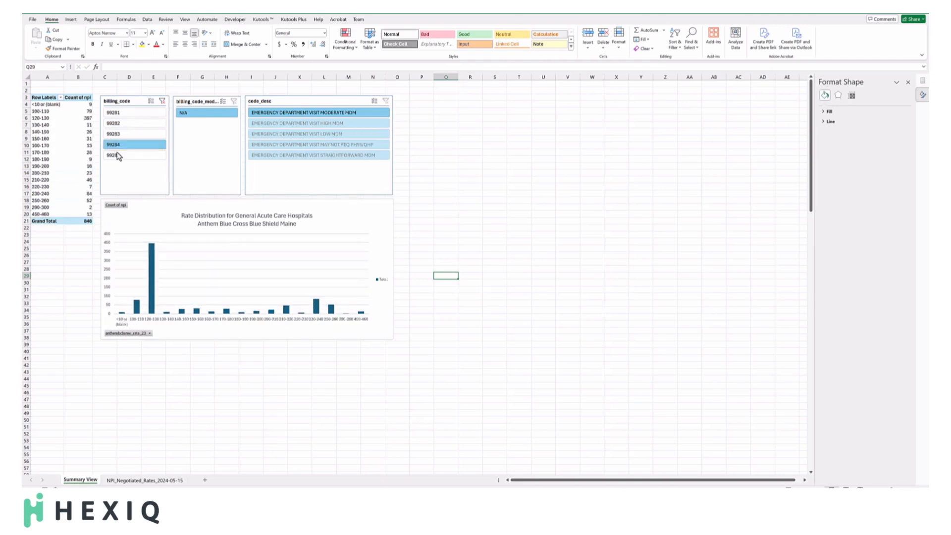
left_click(116, 157)
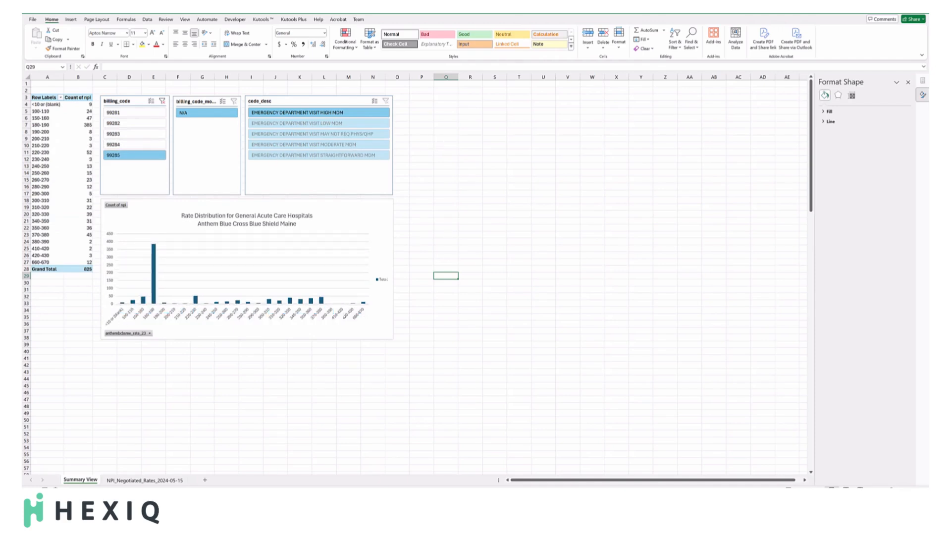
Select the adjacent St. Joseph Hospital and St. Mary's Regional Medical Center cells in the rates sheet's org_name column, and add a Lookups sheet headed Benchmark and Name.
left_click(143, 480)
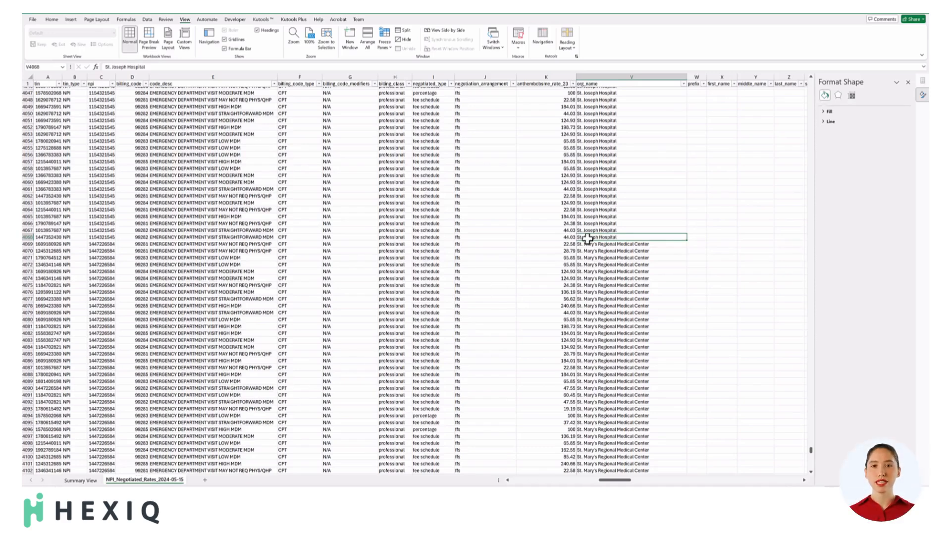
left_click_drag(588, 237, 593, 244)
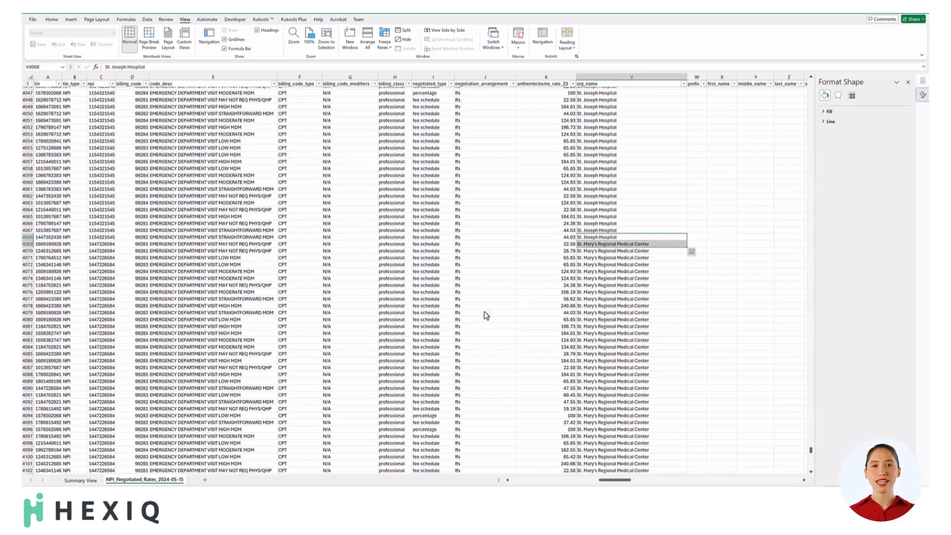
left_click(206, 480)
double_click(205, 480)
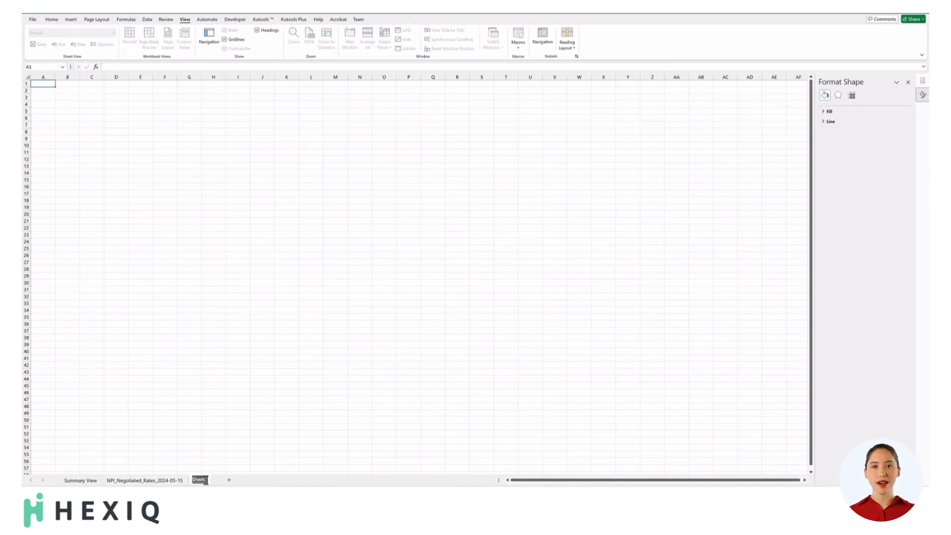
type("Look")
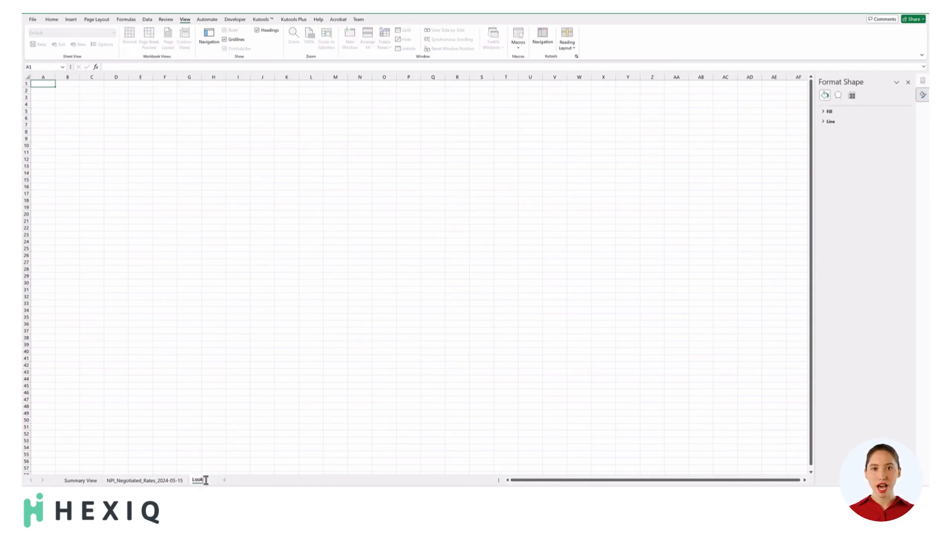
type("ups")
key("Return")
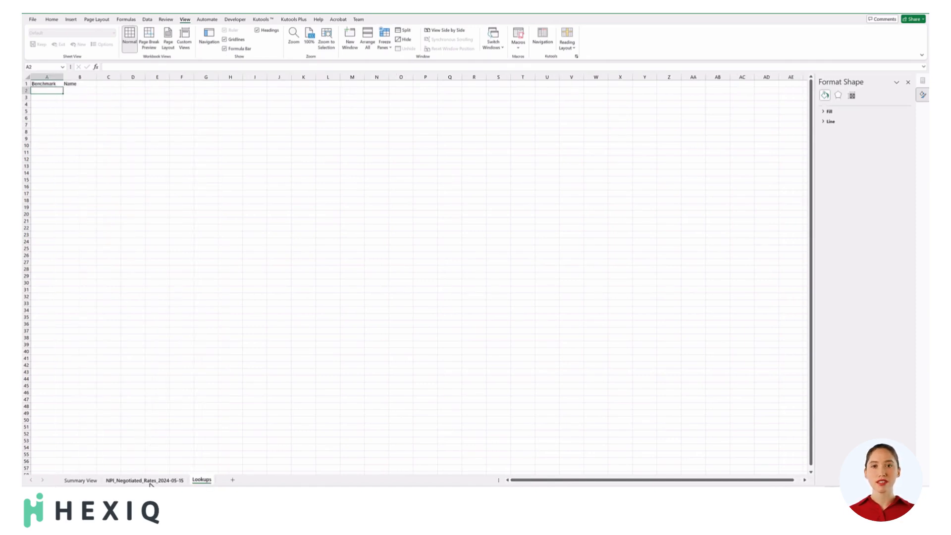
Copy the selected St. Joseph Hospital and St. Mary's Regional Medical Center names from the rates sheet into Lookups cells A2:A3.
left_click(145, 480)
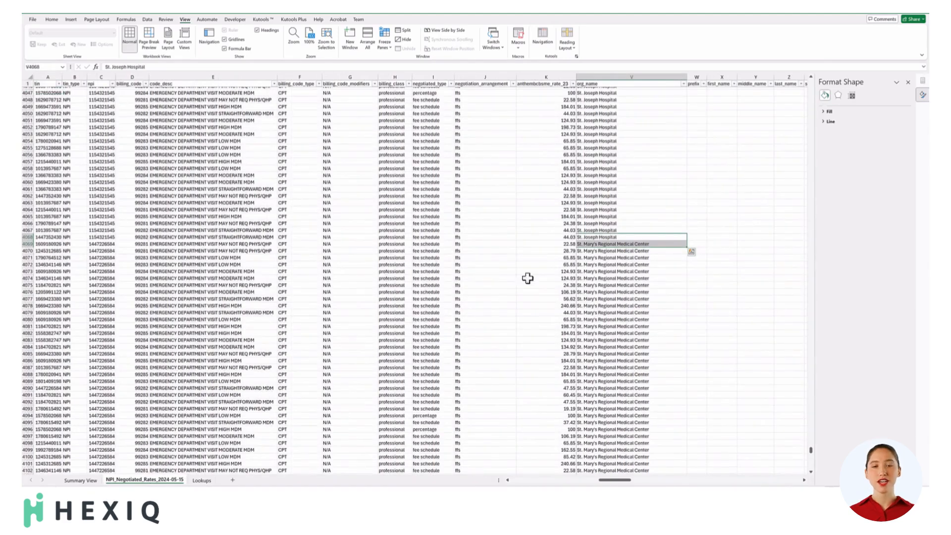
right_click(602, 242)
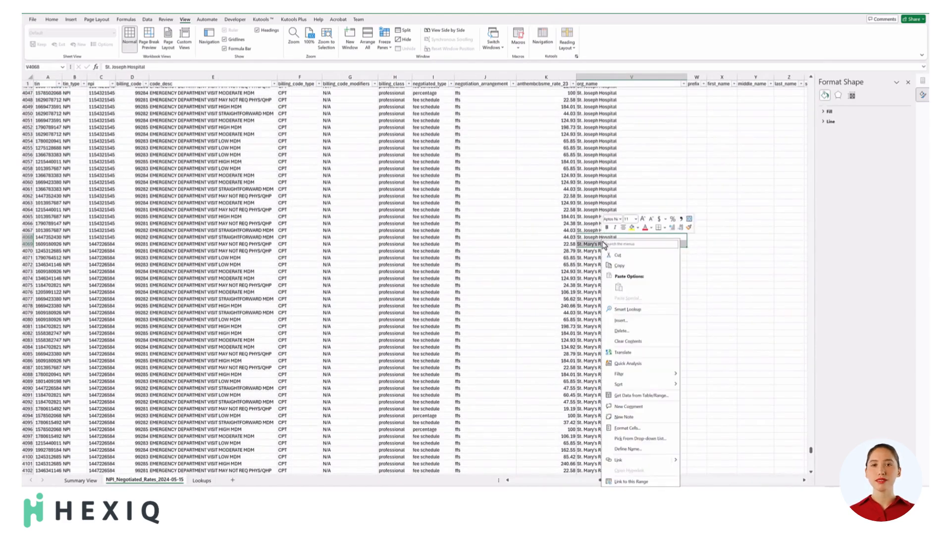
left_click(617, 266)
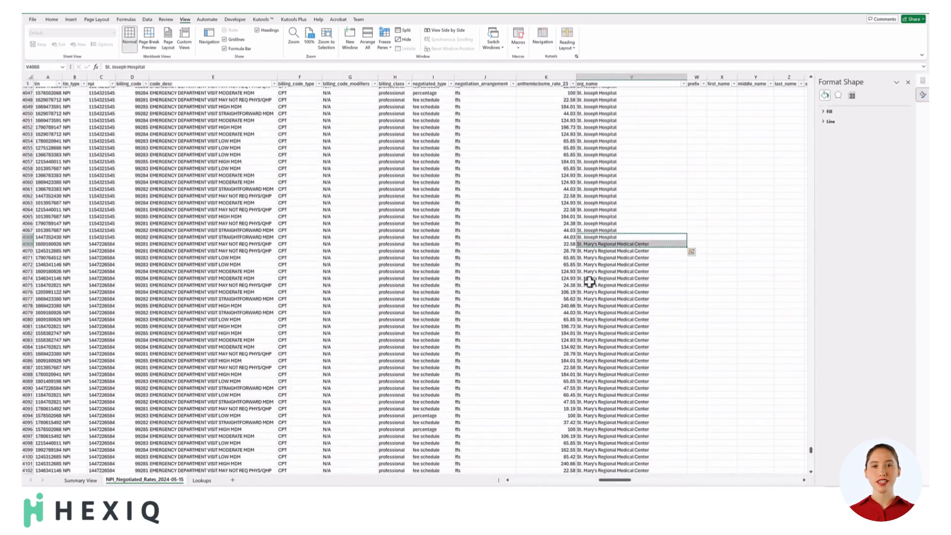
left_click(204, 480)
key("ctrl+v")
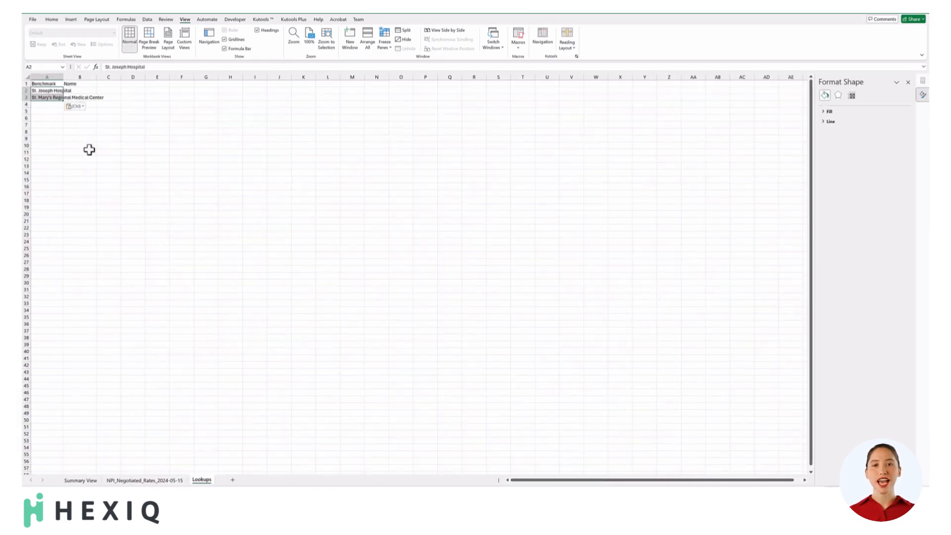
Enter Covenant Health as the Name for both hospitals in Lookups cells B2:B3, and fit columns A and B to their contents.
double_click(63, 78)
left_click(115, 90)
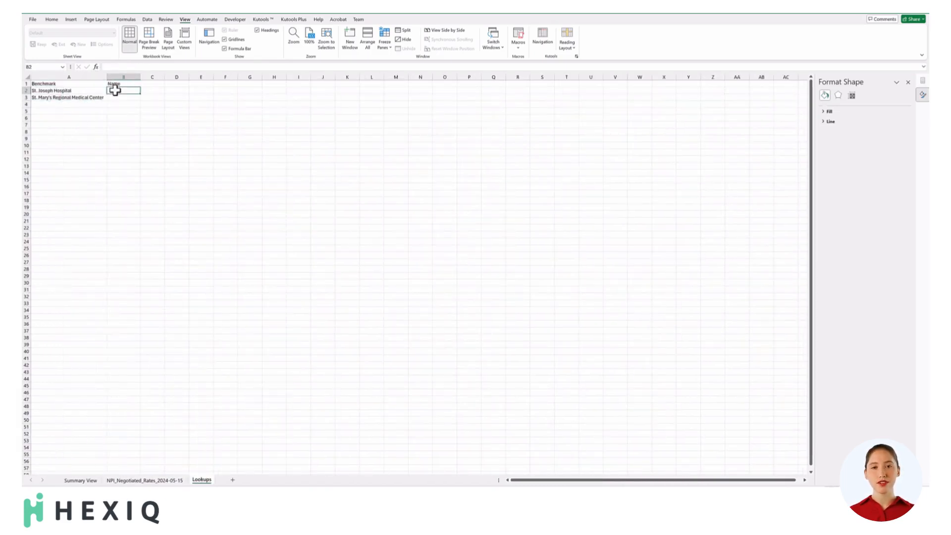
type("Covenant")
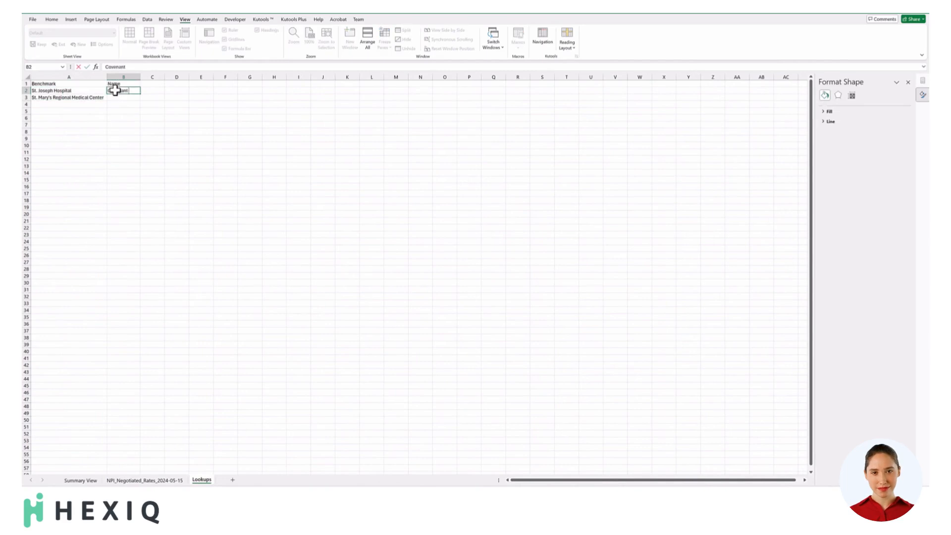
type(" Health")
key("Return")
key("Up")
key("ctrl+c")
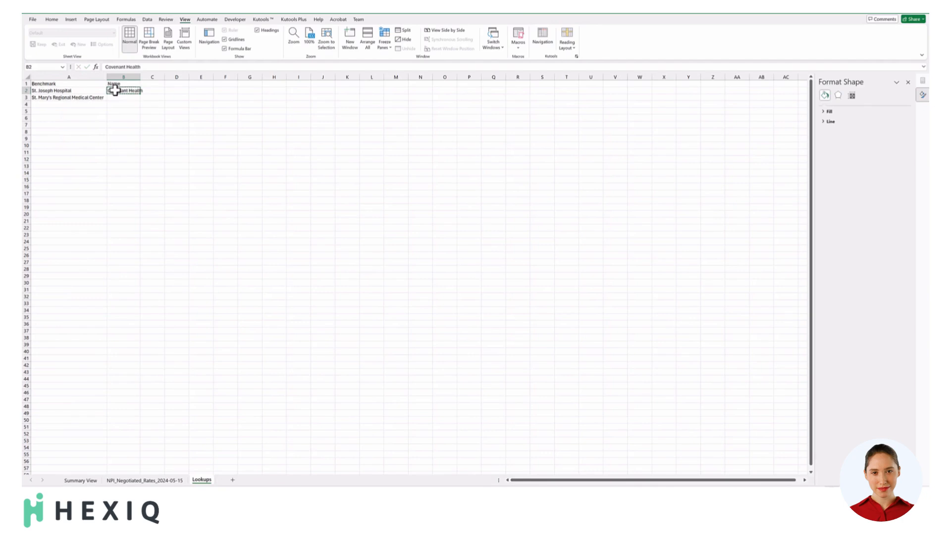
key("Down")
key("ctrl+v")
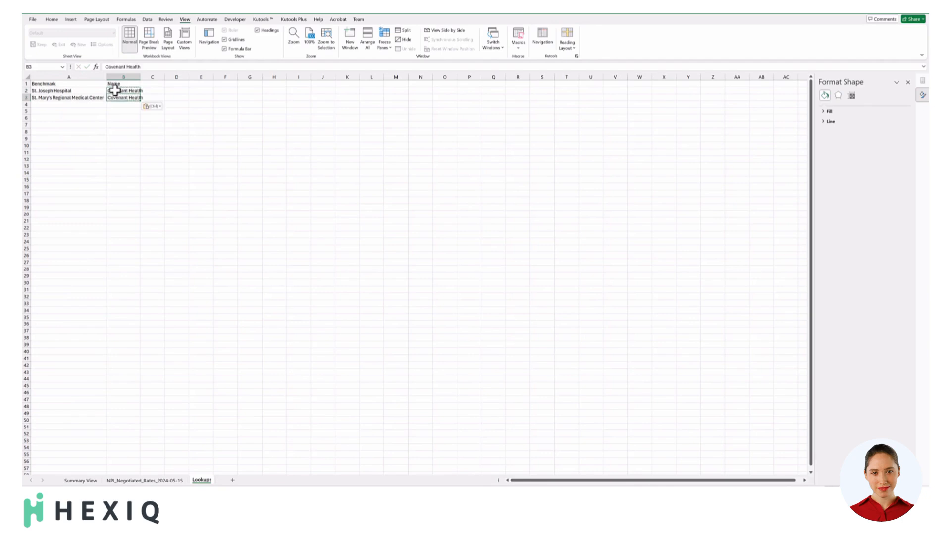
double_click(140, 77)
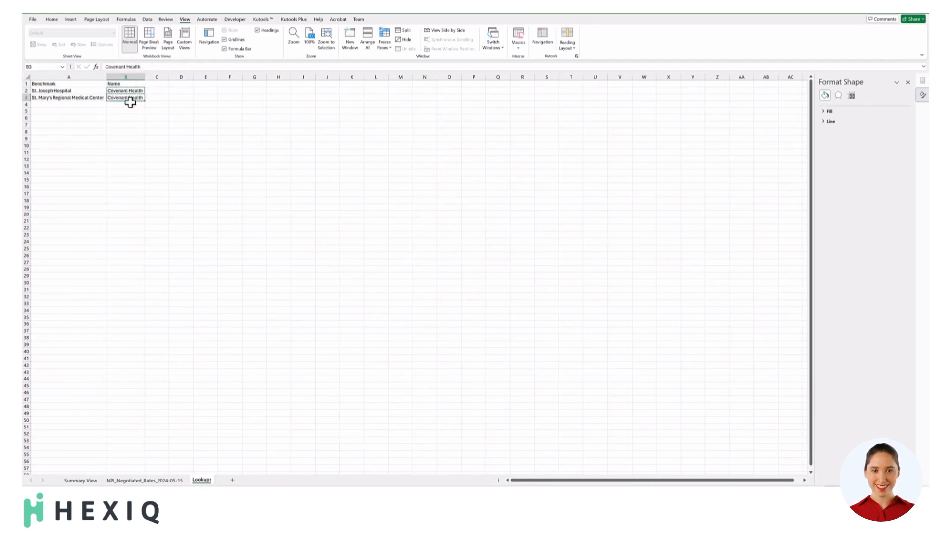
Insert a new first column before tin in the NPI_Negotiated_Rates_2024-05-15 sheet and head it Benchmark.
left_click(154, 481)
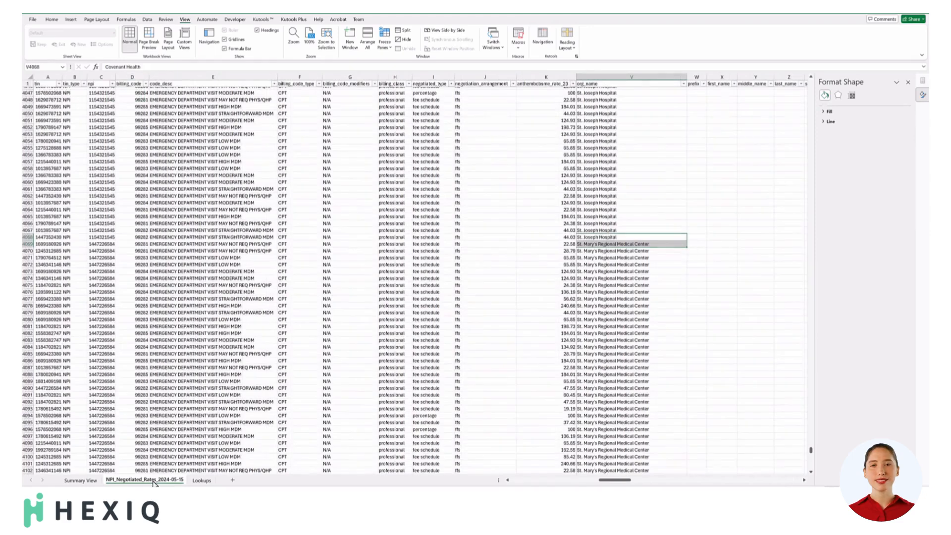
left_click(43, 74)
right_click(45, 78)
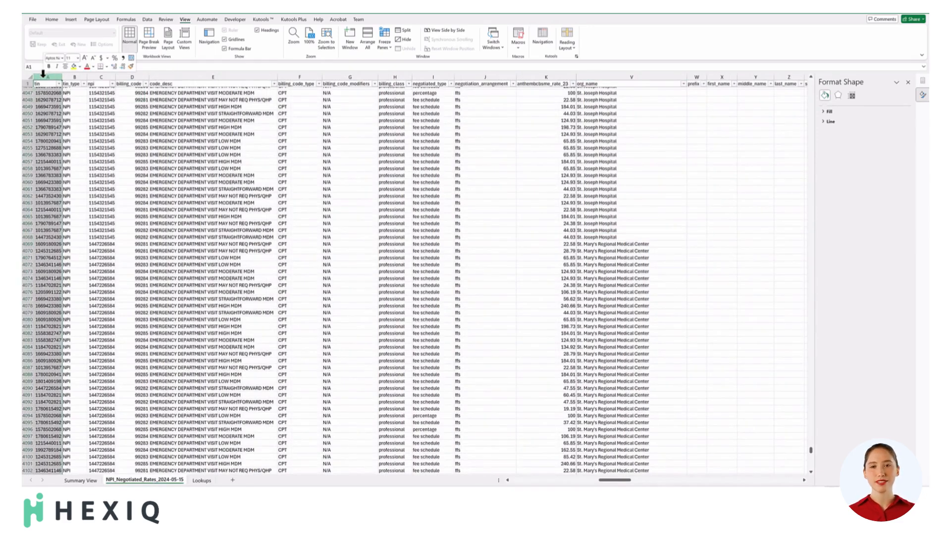
left_click(61, 149)
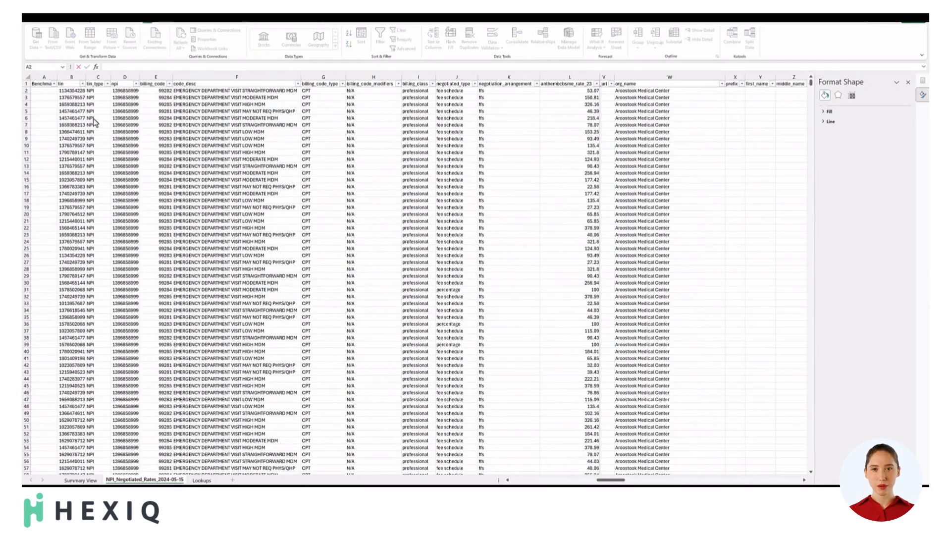
Enter =IFERROR(VLOOKUP(W2,Lookups!$A$2:$B$3,2,FALSE),"Other Provider") in cell A2 of the rates sheet's Benchmark column.
left_click(42, 92)
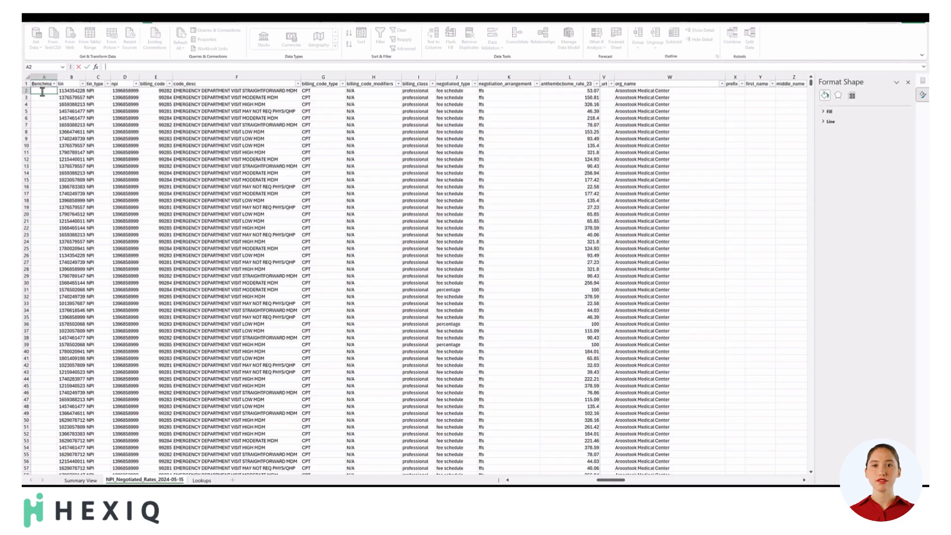
type("=IFE")
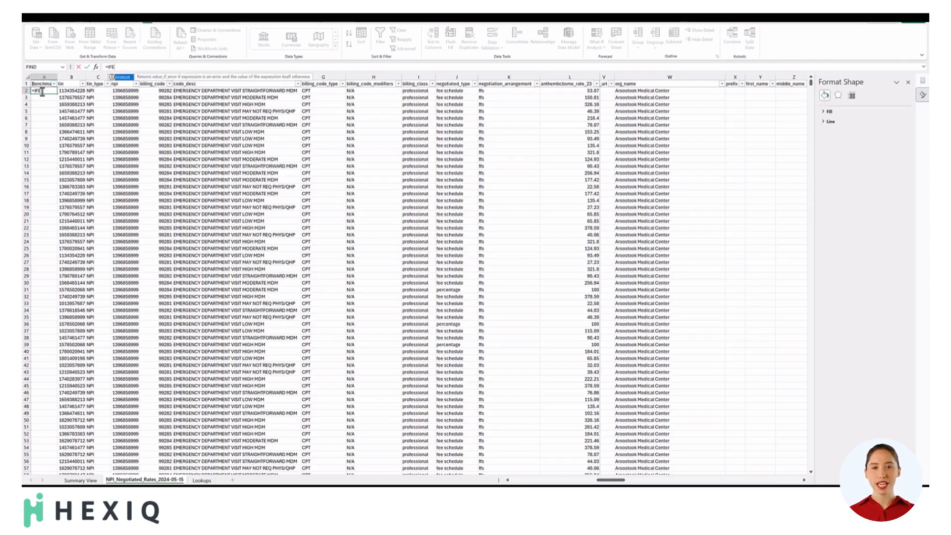
type("RROR(VL")
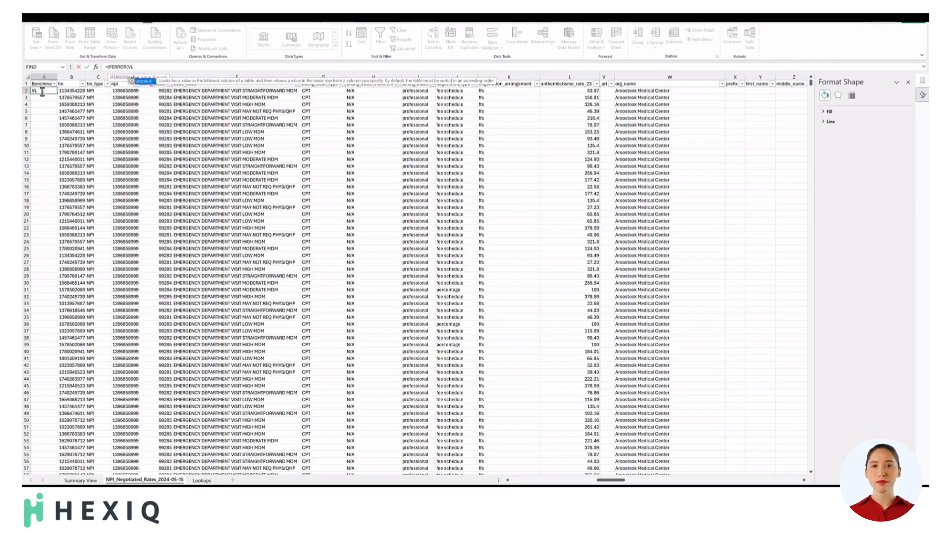
type("OOKUP(")
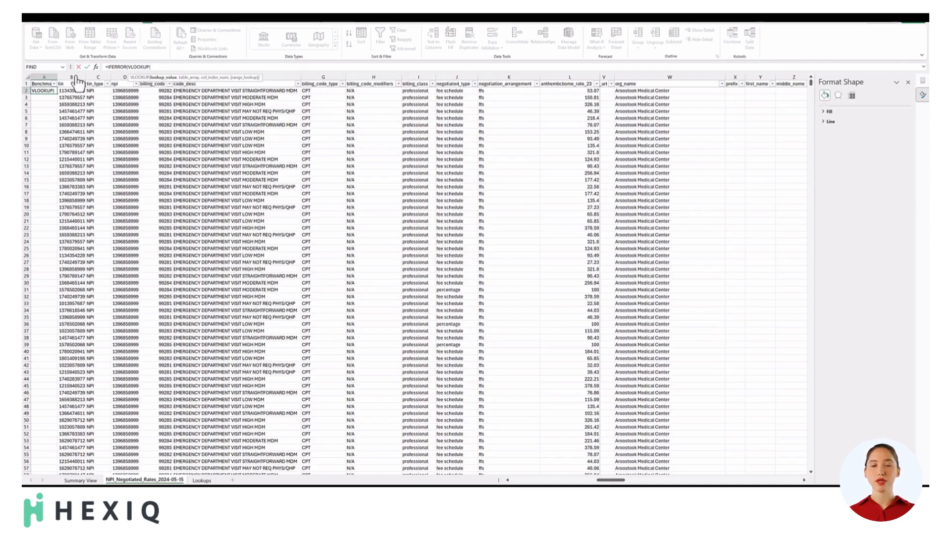
left_click(622, 91)
type(",")
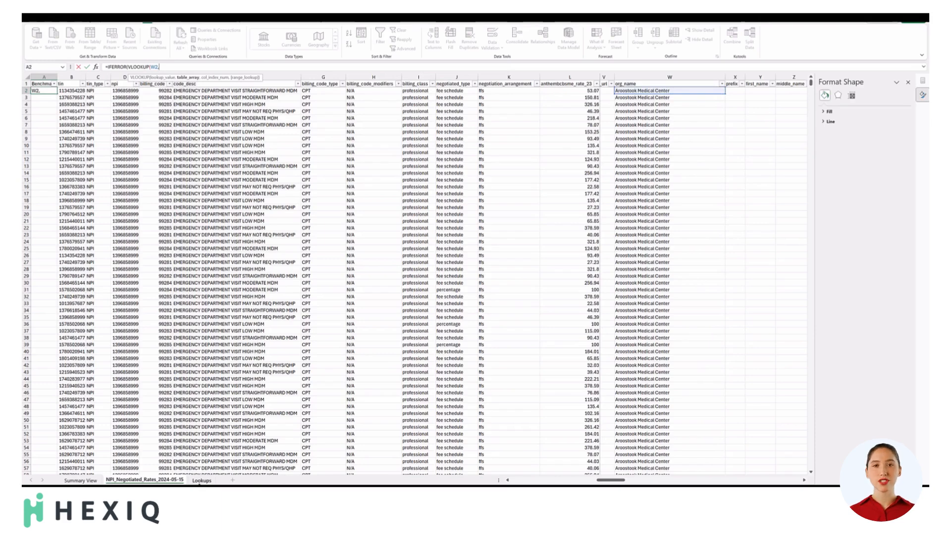
left_click(202, 480)
left_click_drag(55, 91, 115, 97)
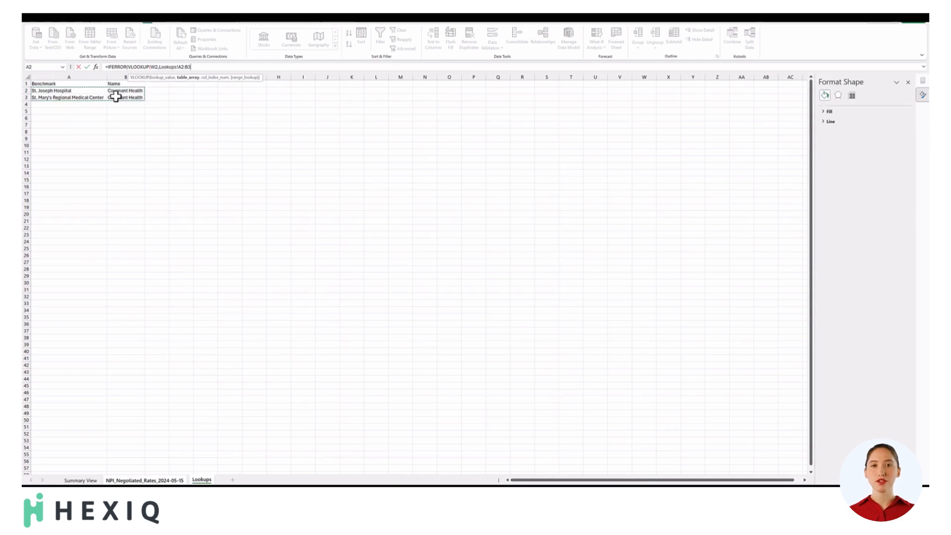
type(",2,")
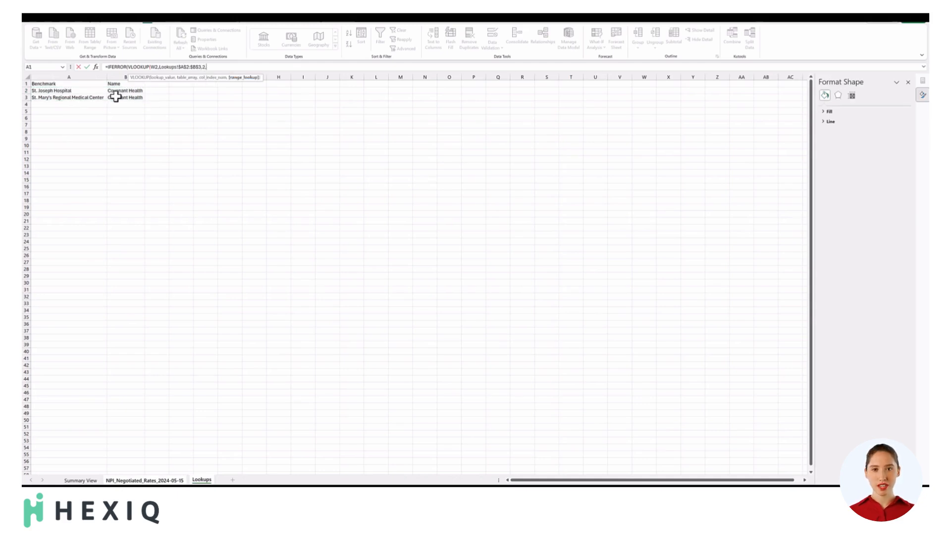
type("FALSE),")
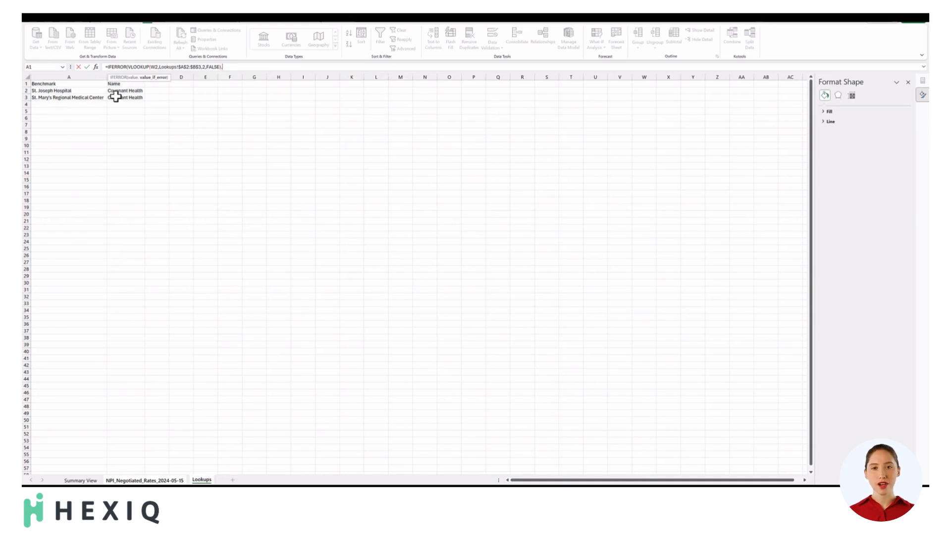
type("\"Other Pro")
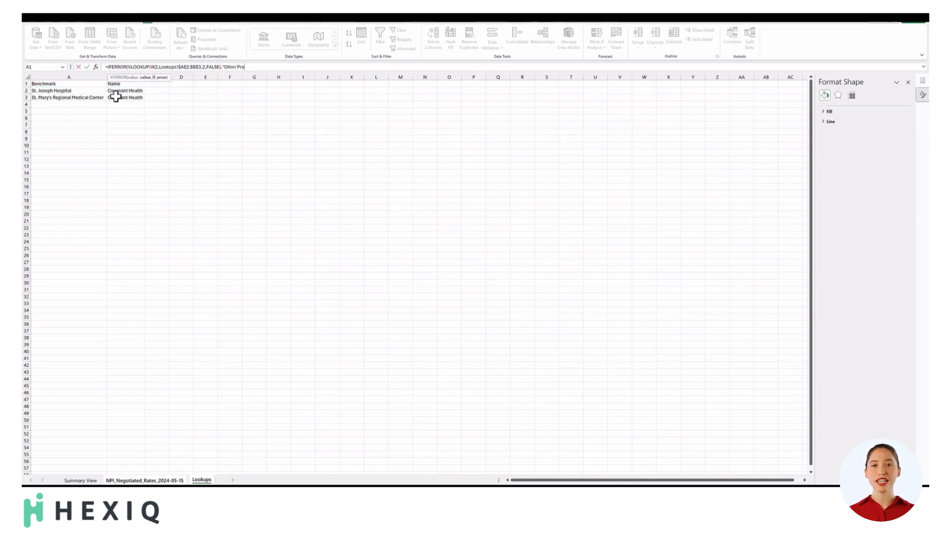
type("vider\")")
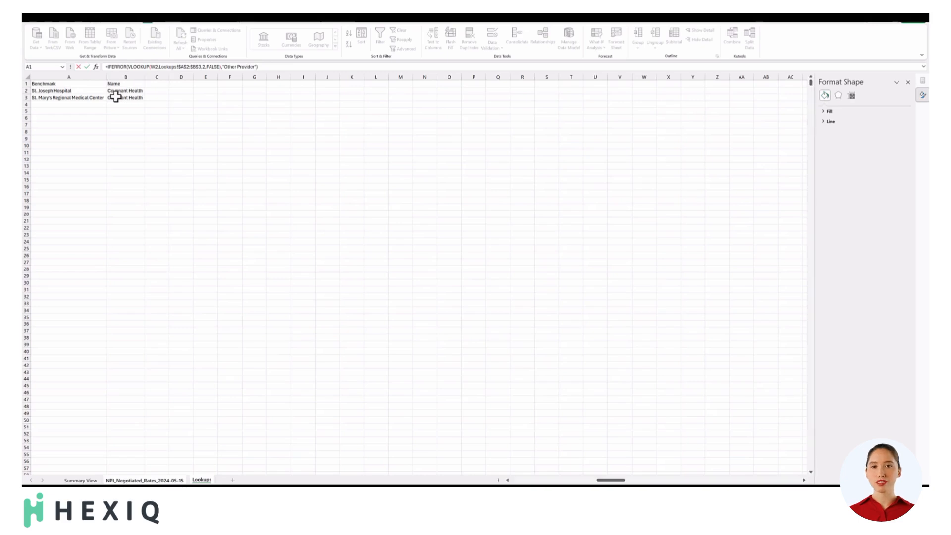
key("Return")
Copy the Benchmark formula from A2 down the column to the last data row, A4272.
key("Right")
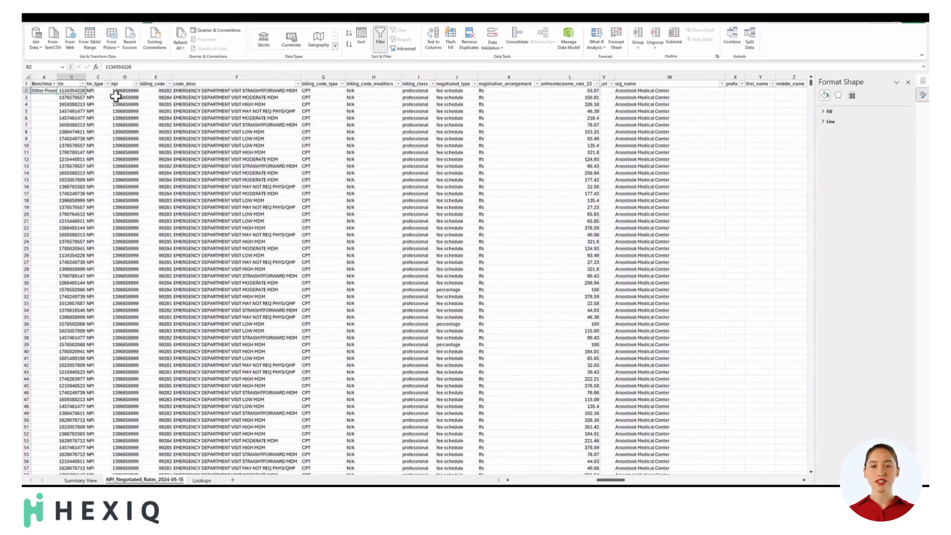
key("ctrl+shift+Down")
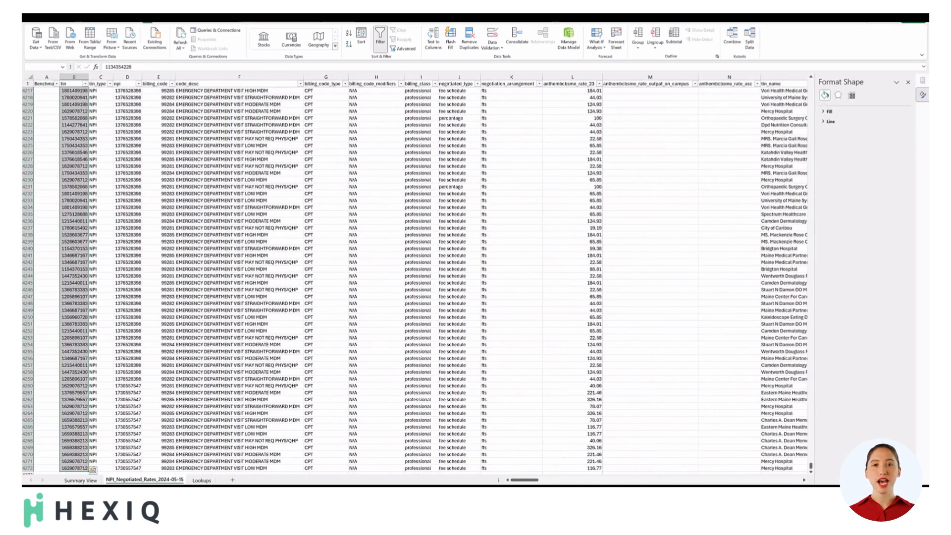
left_click(45, 468)
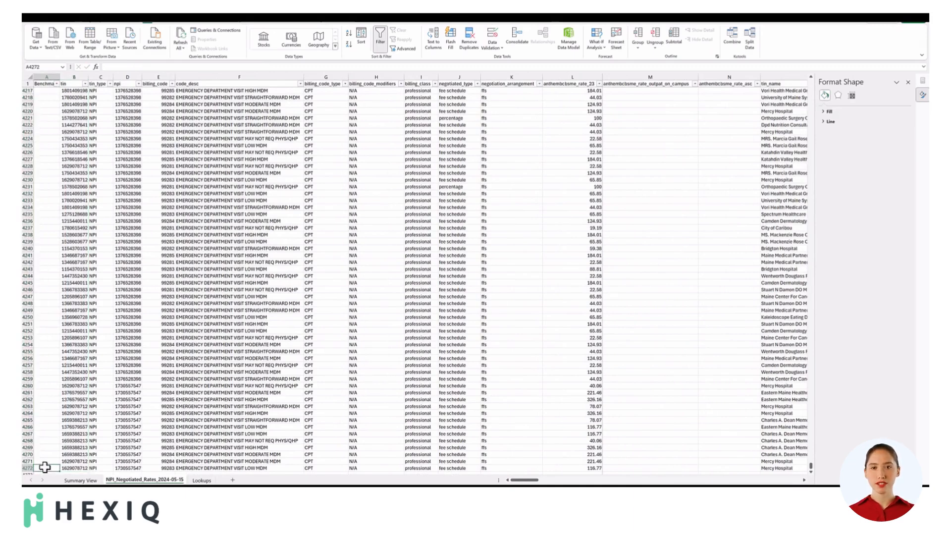
key("ctrl+shift+Up")
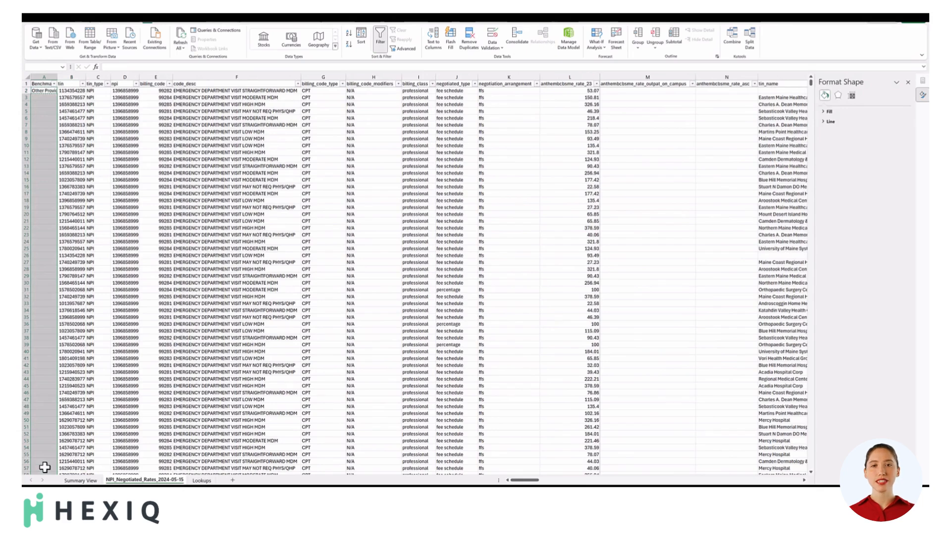
key("ctrl+v")
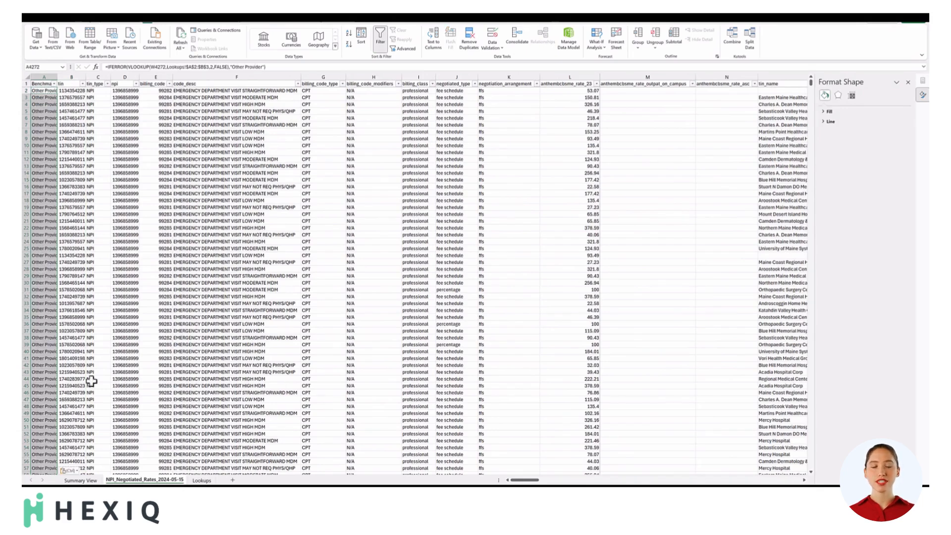
Check the distinct values in the Benchmark column's filter list and inspect the formula in A2.
left_click(53, 84)
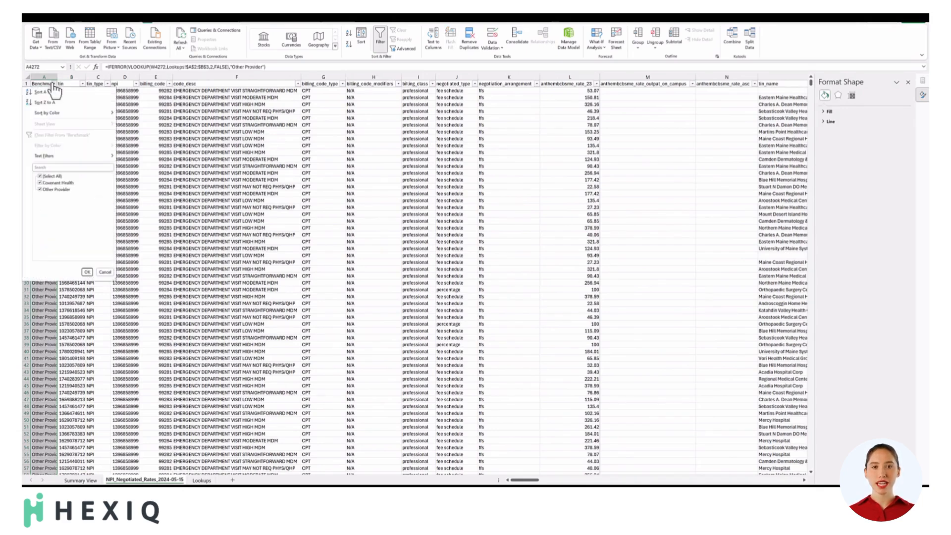
left_click(53, 84)
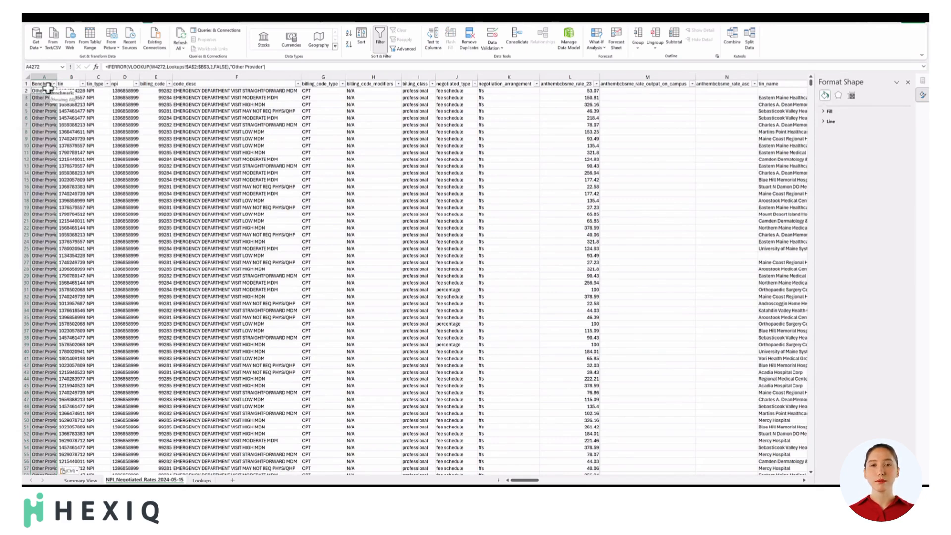
left_click(45, 91)
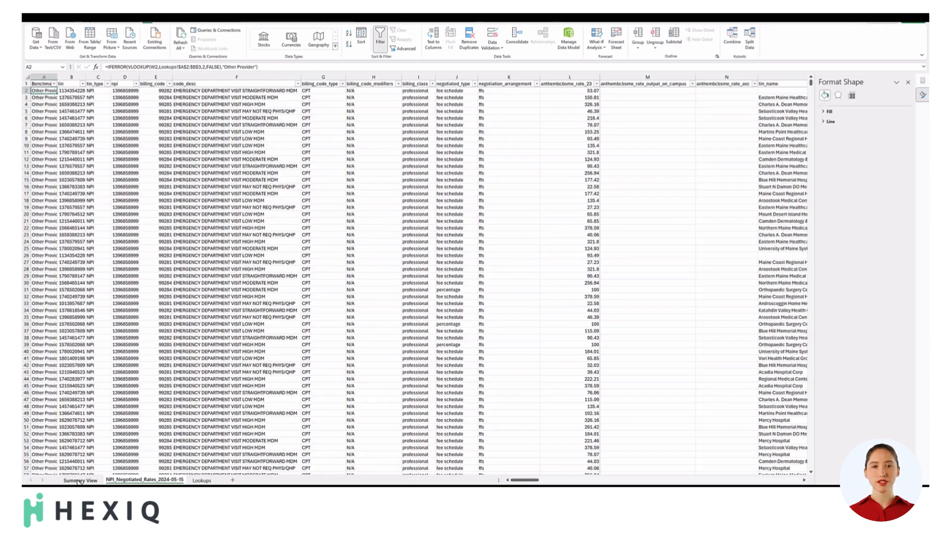
Extend the Summary View PivotTable's source range to include the Benchmark column, and add Benchmark as the column field.
left_click(79, 480)
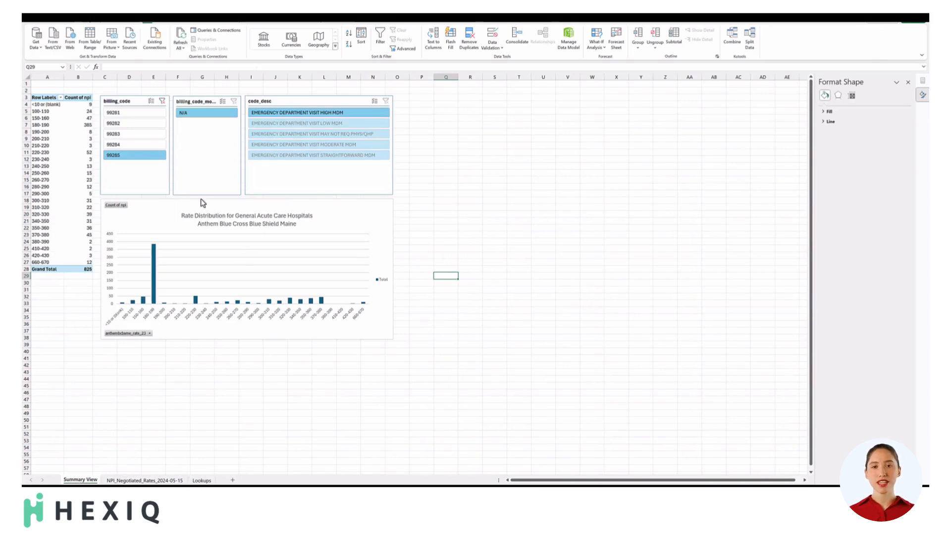
left_click(74, 159)
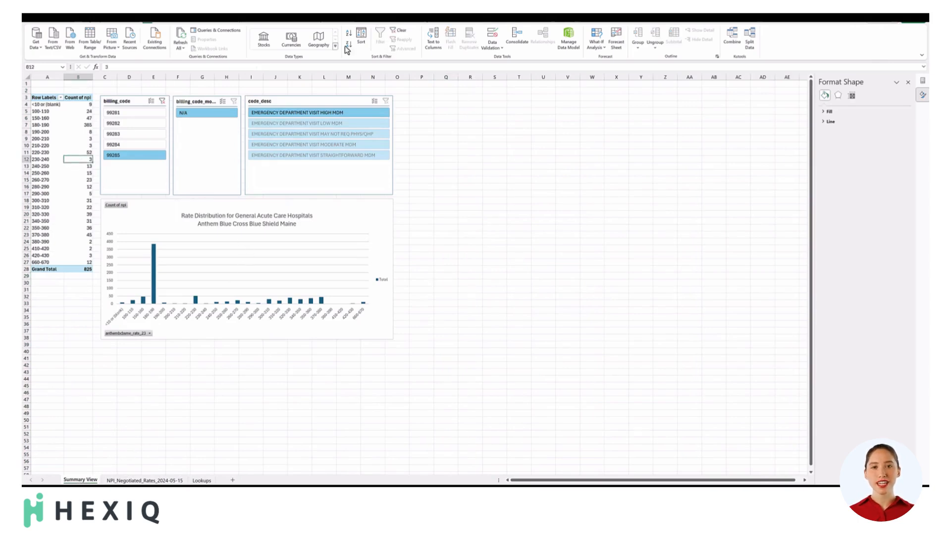
left_click(400, 21)
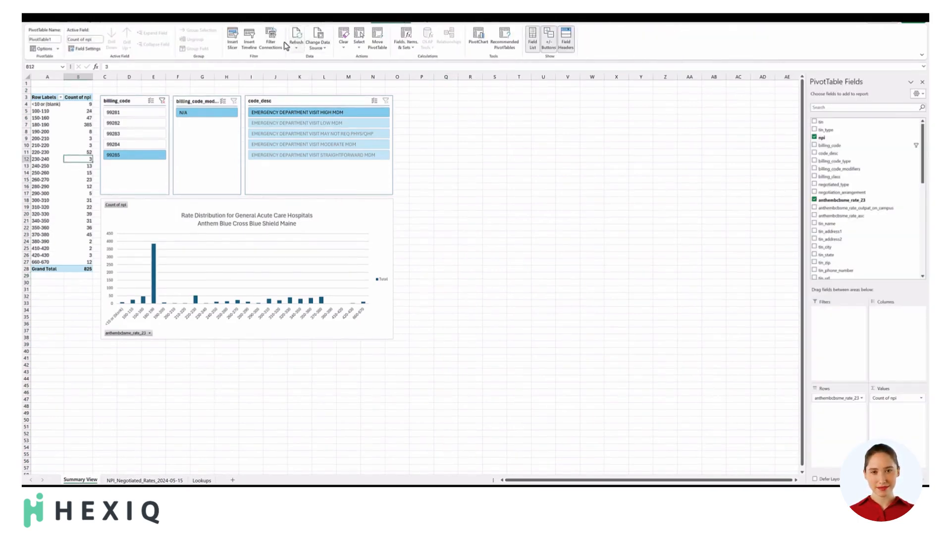
left_click(315, 41)
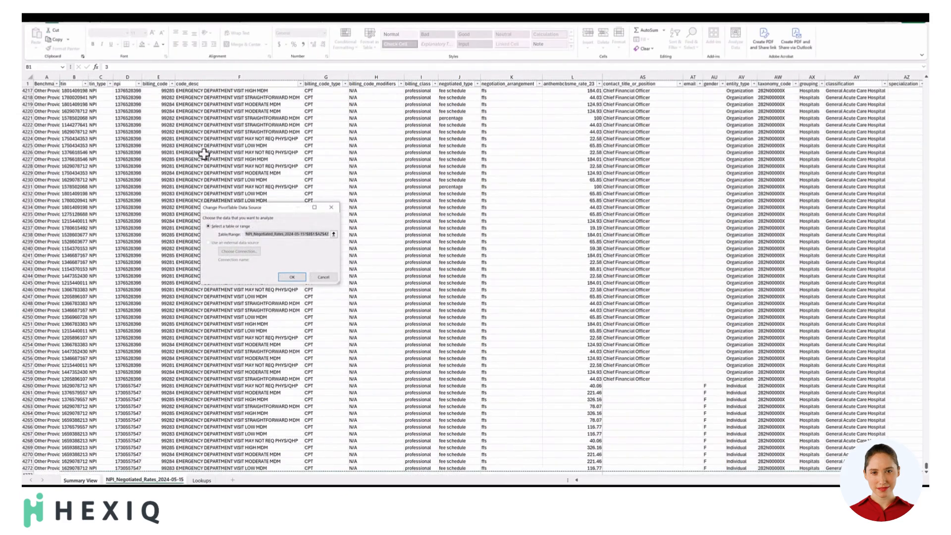
left_click(309, 235)
key("BackSpace")
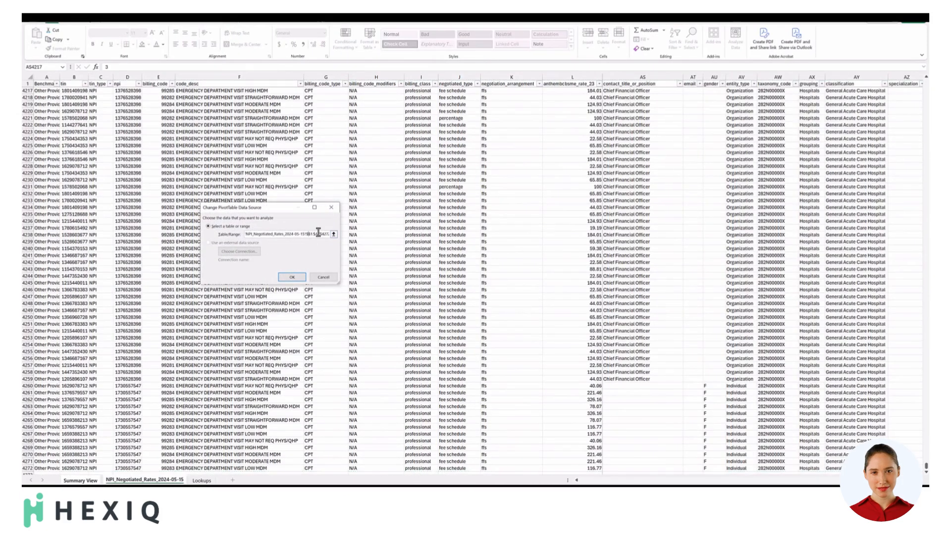
left_click(293, 277)
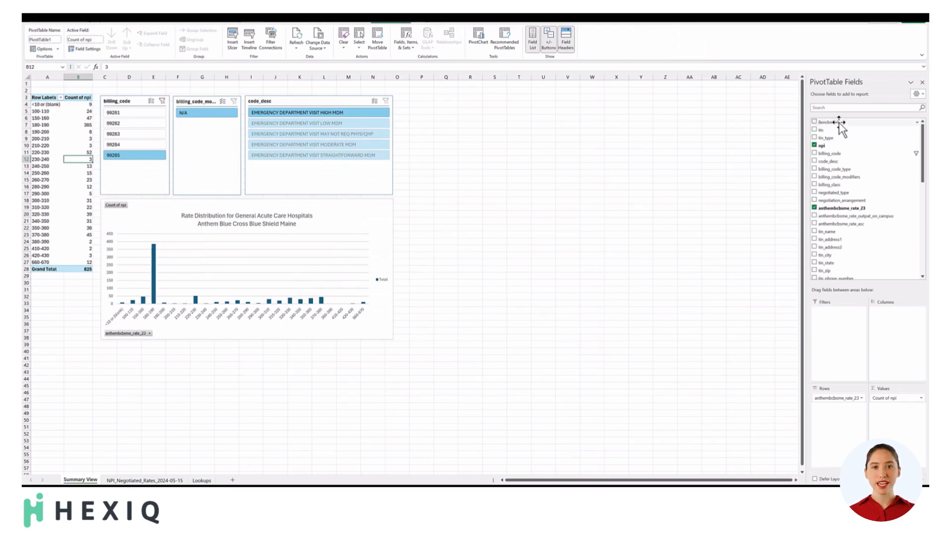
mouse_move(840, 123)
left_mouse_down()
mouse_move(907, 278)
mouse_move(921, 333)
mouse_move(915, 327)
left_mouse_up()
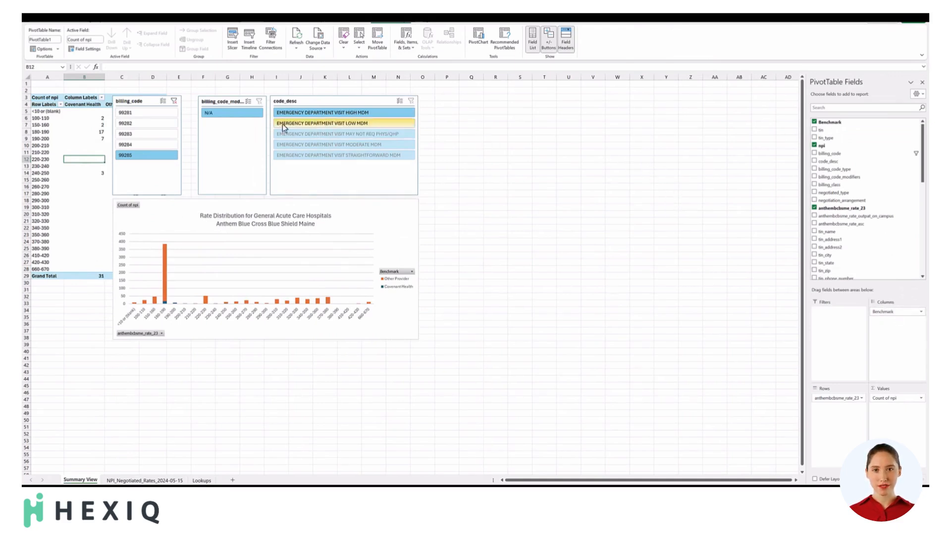
Sort the PivotTable's Benchmark column labels in descending order (Z to A) so Other Provider comes before Covenant Health.
left_click(83, 105)
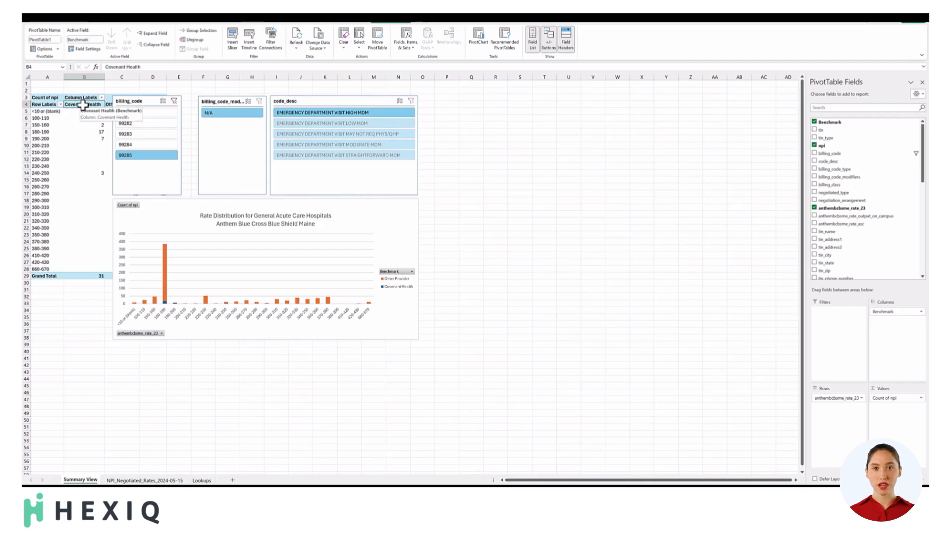
right_click(83, 105)
mouse_move(104, 154)
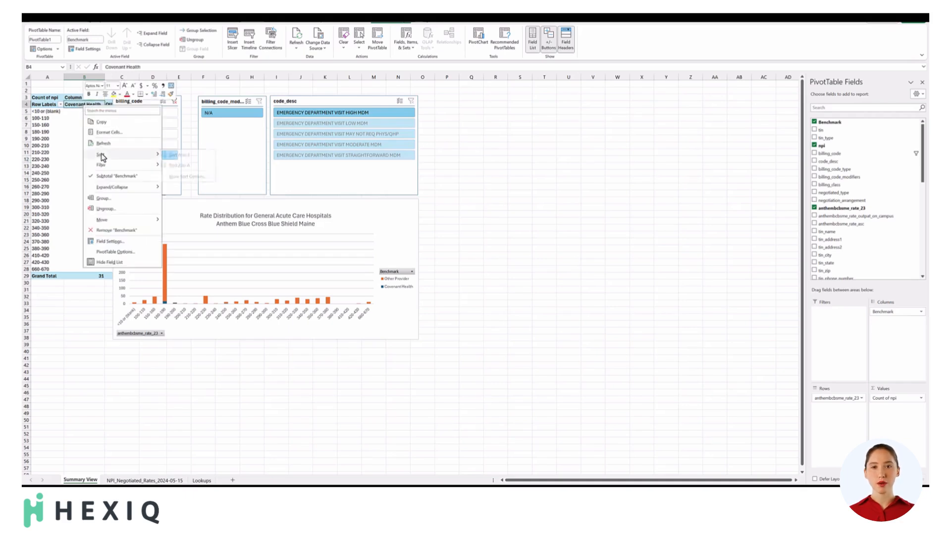
left_click(190, 166)
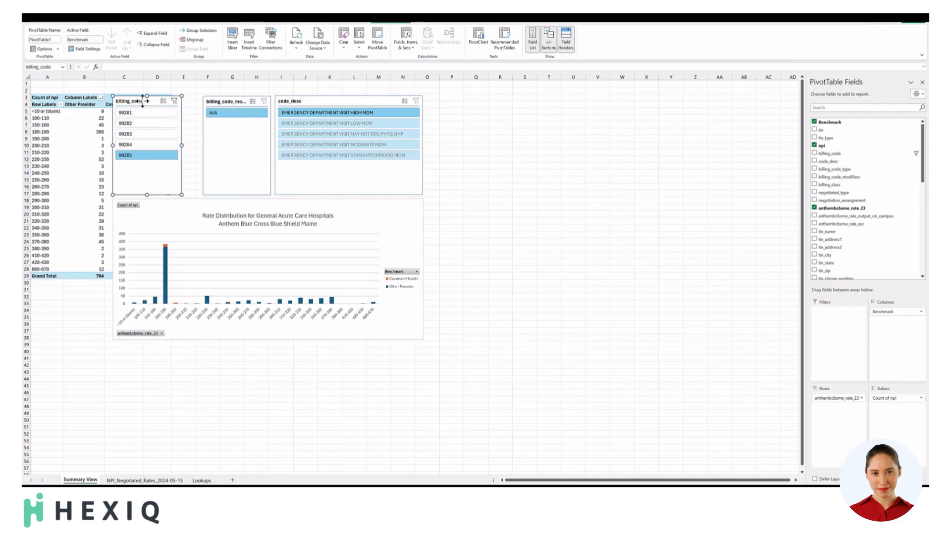
Move the billing_code, billing_code_modifiers and code_desc slicers together to the right, clear of the PivotTable's Grand Total column.
left_click(142, 103)
left_click(216, 101, "ctrl")
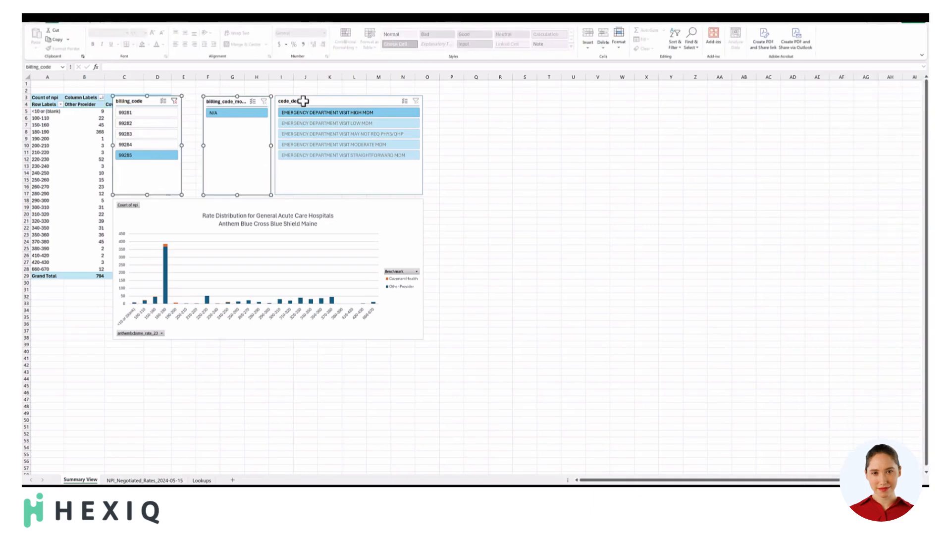
left_click(304, 100, "ctrl")
left_click_drag(152, 105, 213, 99)
left_click(546, 123)
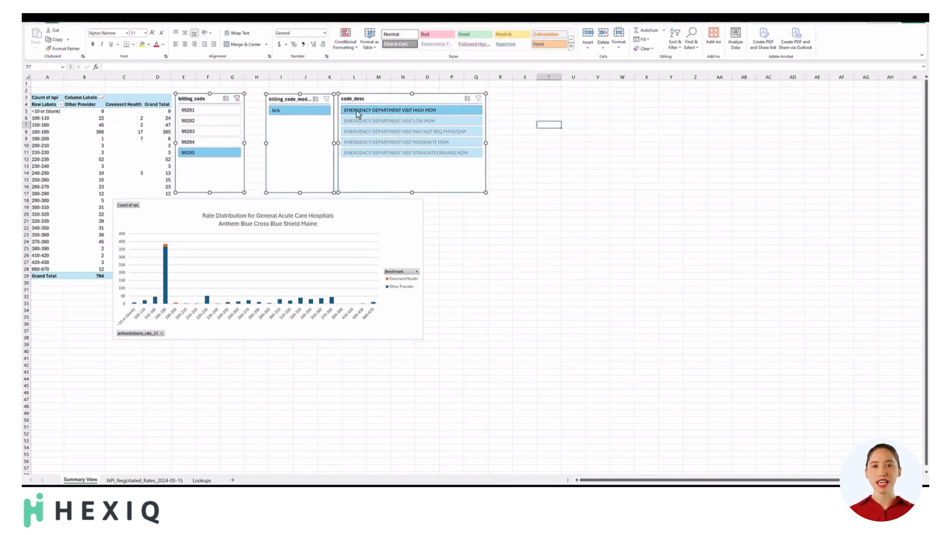
Close the gaps between the three slicers and move the rate distribution chart beneath them, clear of the PivotTable.
left_click_drag(282, 101, 264, 100)
left_click_drag(362, 99, 342, 99)
left_click_drag(170, 206, 234, 202)
Filter the PivotTable and chart by billing codes 99281, 99282, 99283, 99284 and 99285 in turn to compare the rate distributions.
left_click(191, 115)
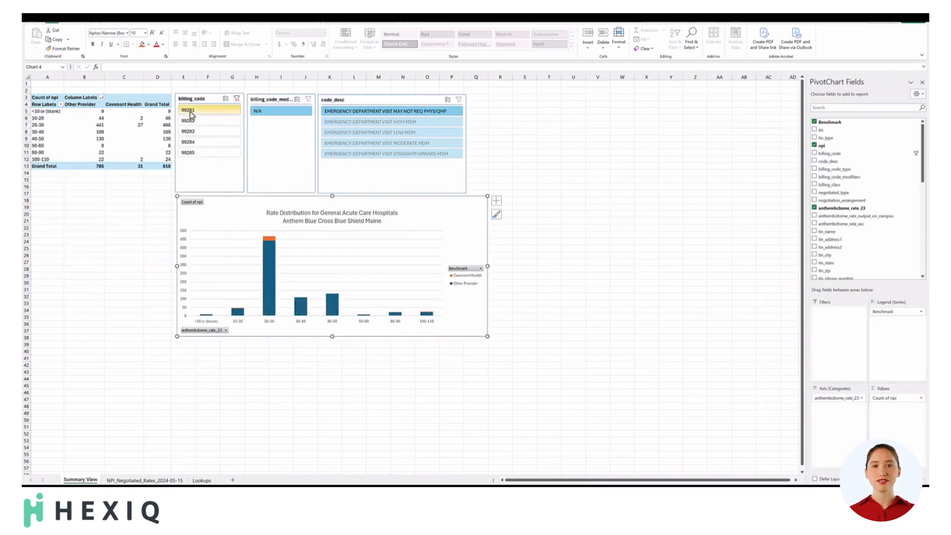
left_click(194, 122)
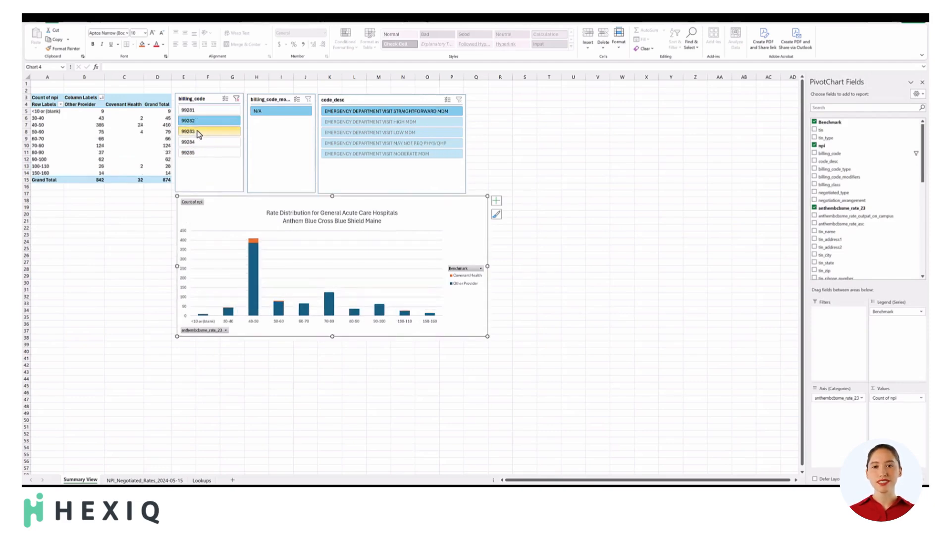
left_click(198, 132)
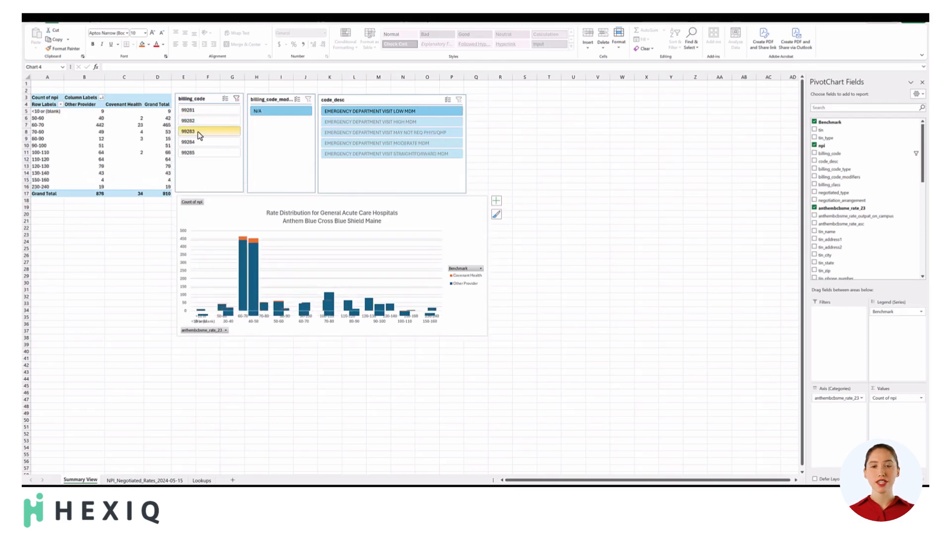
left_click(202, 143)
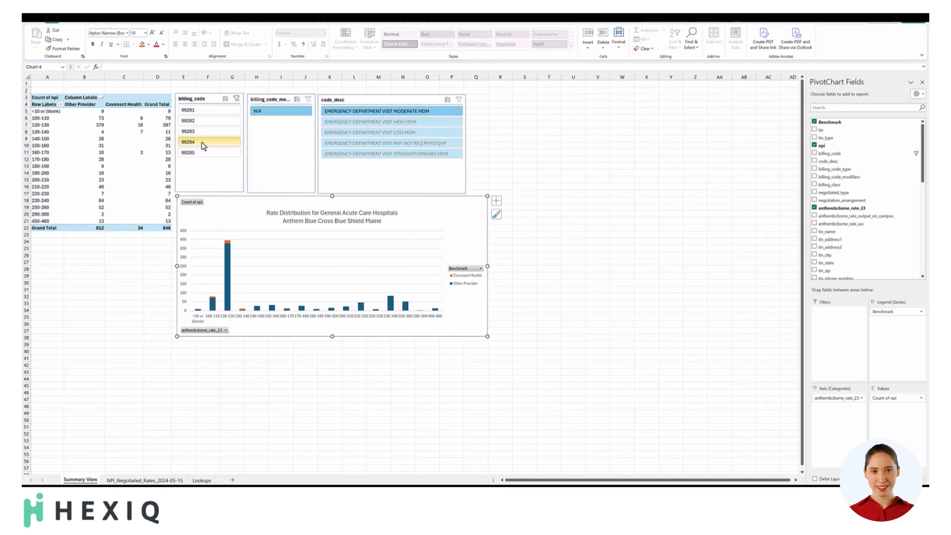
left_click(197, 156)
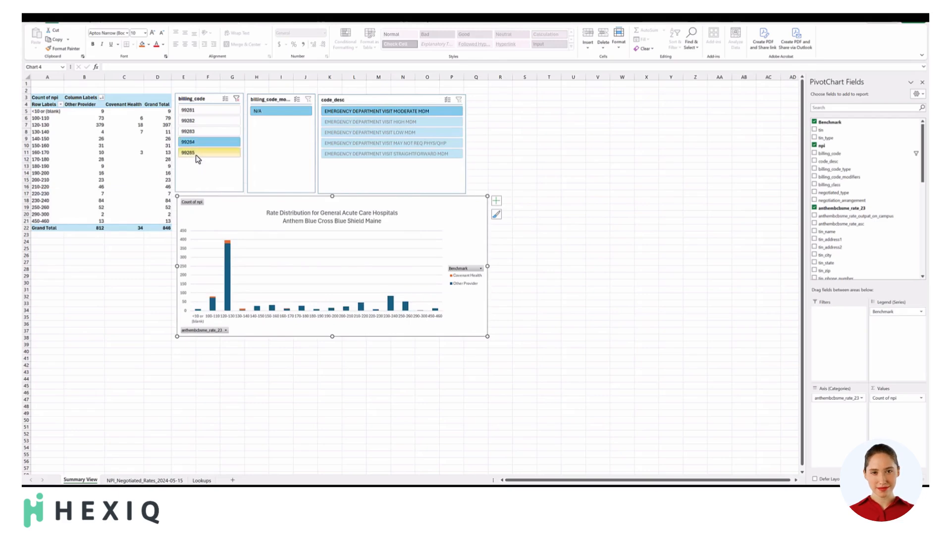